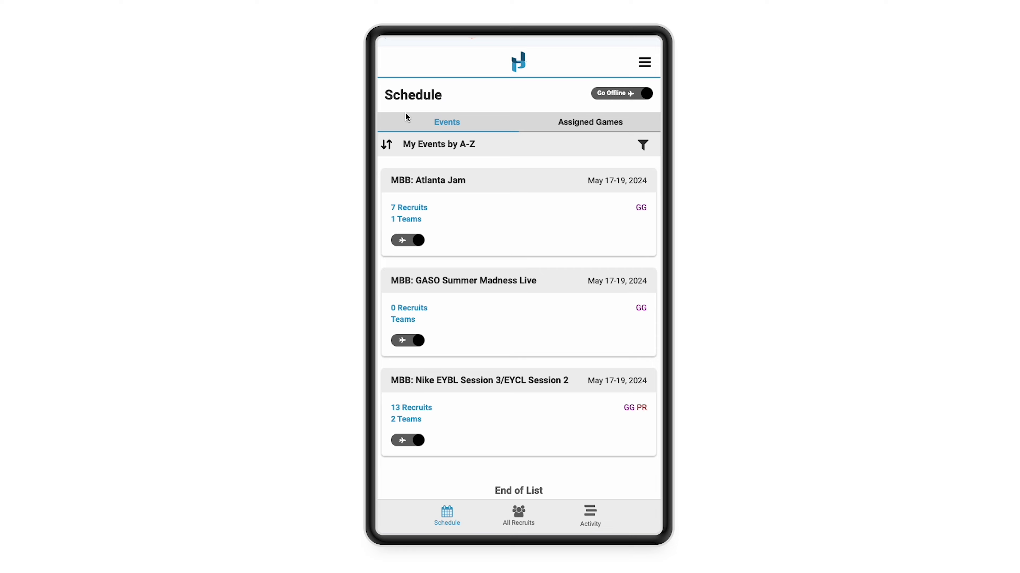
Look over the assigned games for the schedule and return to the list of events.
click(447, 124)
click(599, 123)
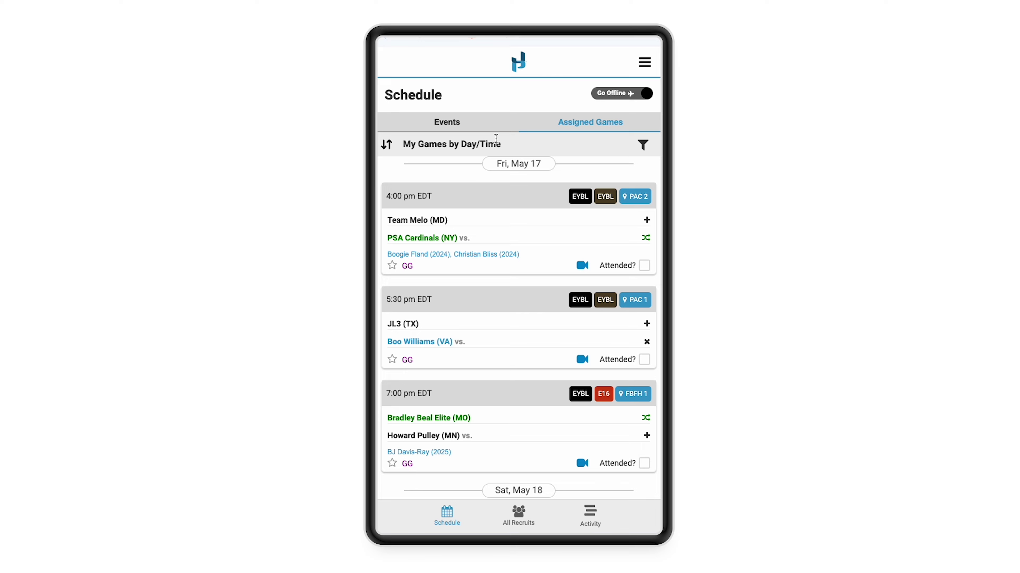
click(446, 123)
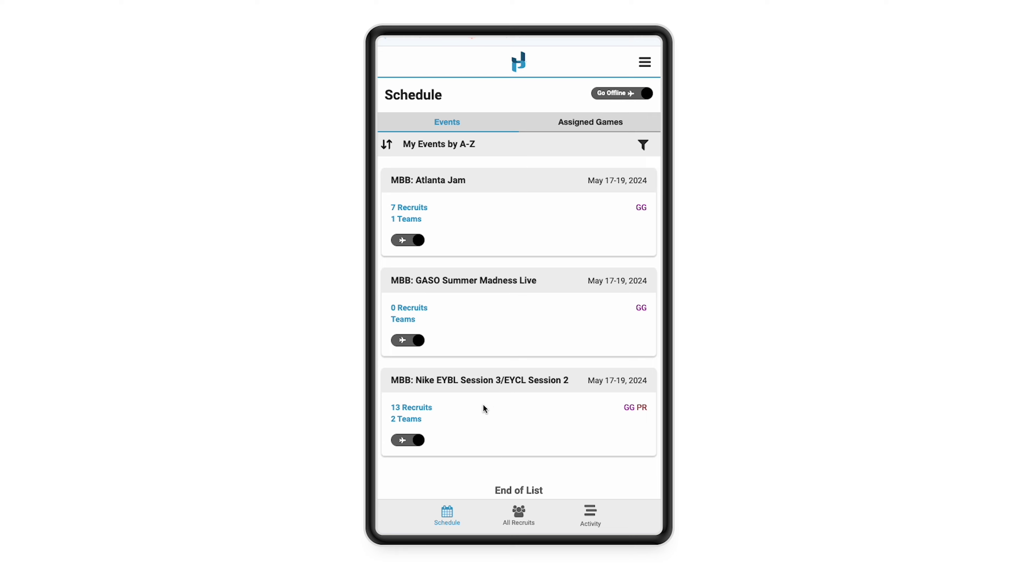
Open the MBB: Nike EYBL Session 3/EYCL Session 2 event and sort its schedule by Our Recruits/Teams.
click(495, 407)
click(510, 407)
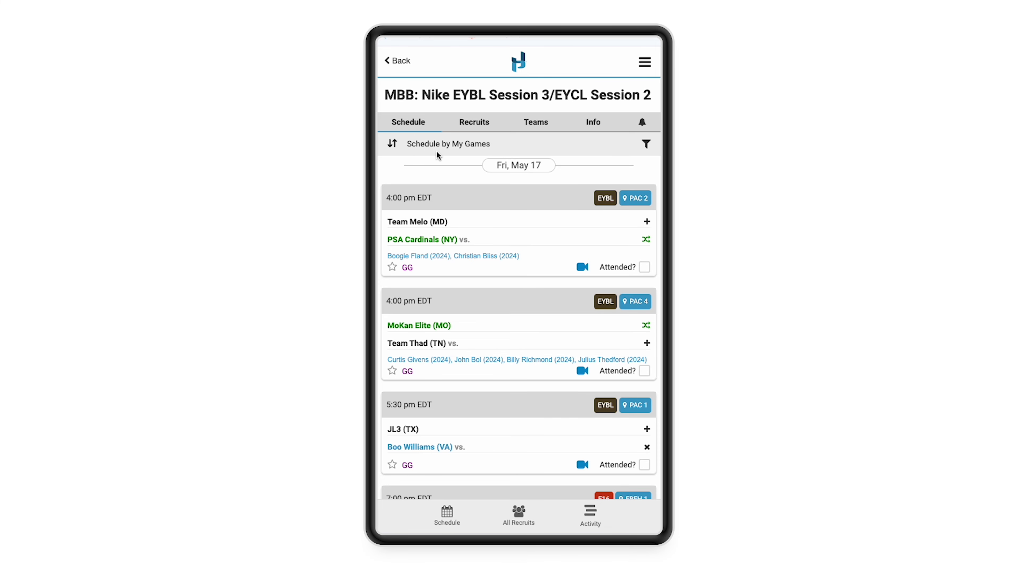
click(411, 152)
click(392, 145)
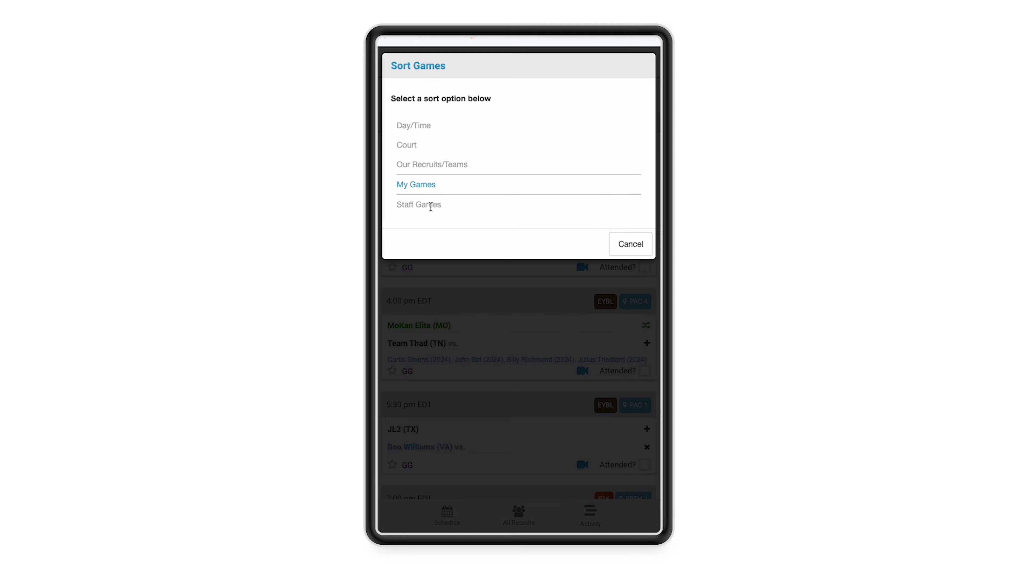
click(433, 164)
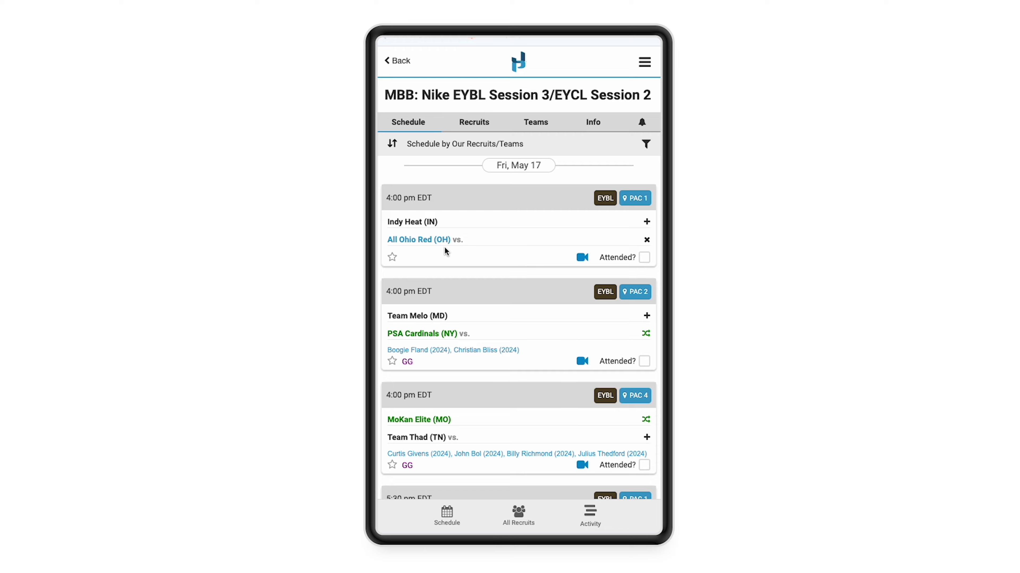
Examine the game filter options, including team and level, without applying any filter.
click(646, 145)
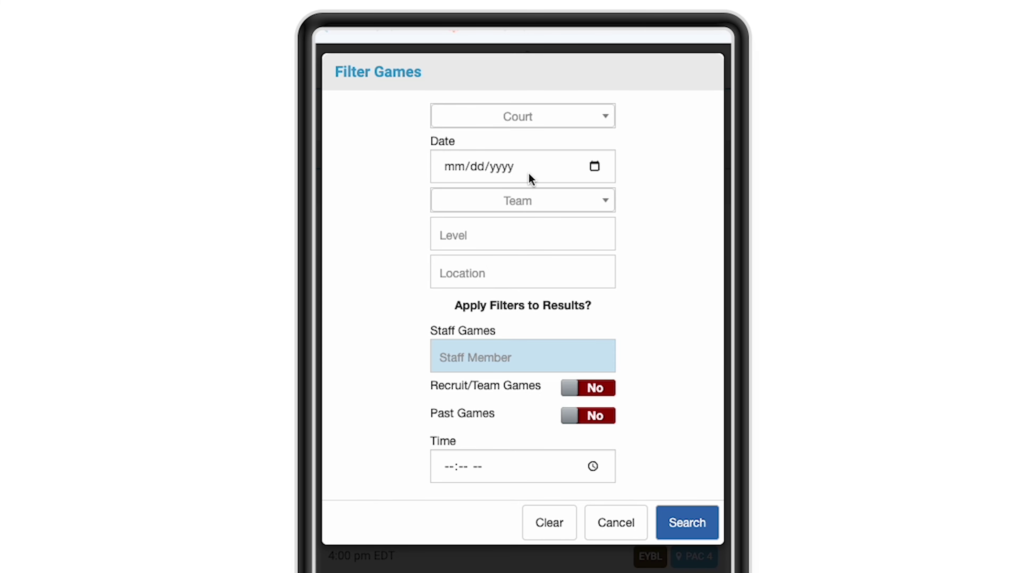
click(550, 203)
click(423, 258)
click(487, 235)
click(387, 235)
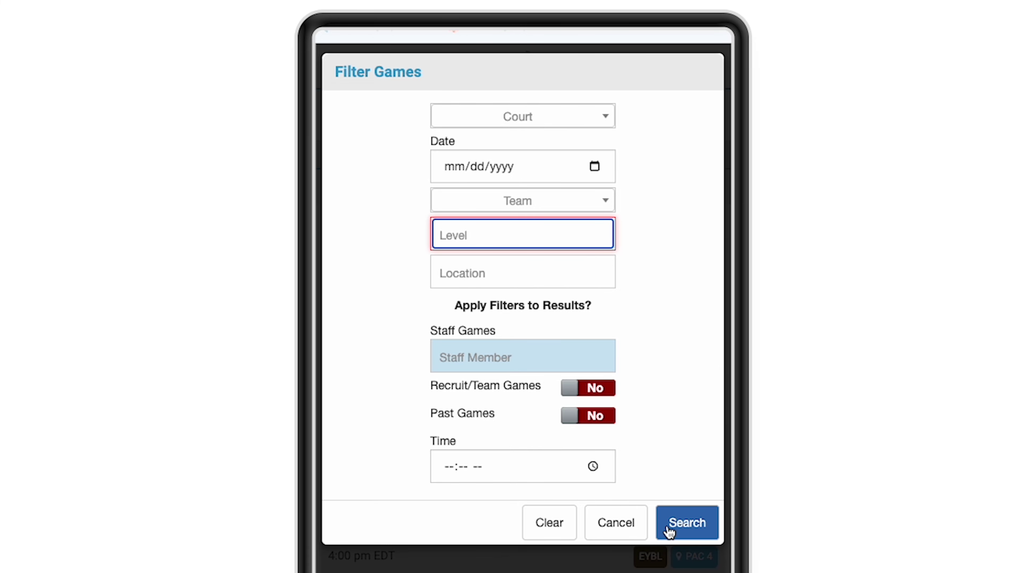
click(628, 528)
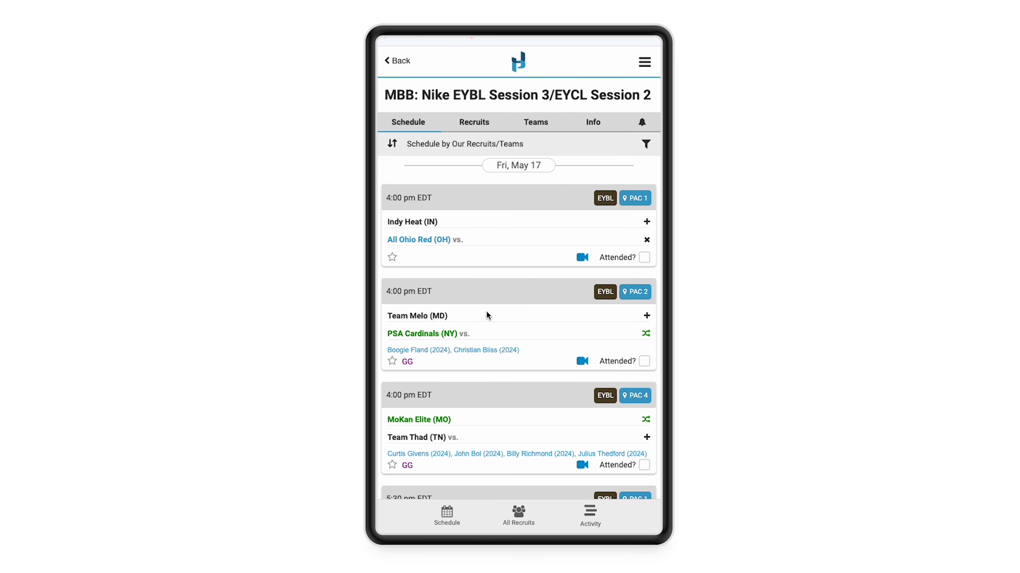
Add Team Melo (MD) to the tracked teams from its 4:00 pm game on PAC 2.
click(513, 330)
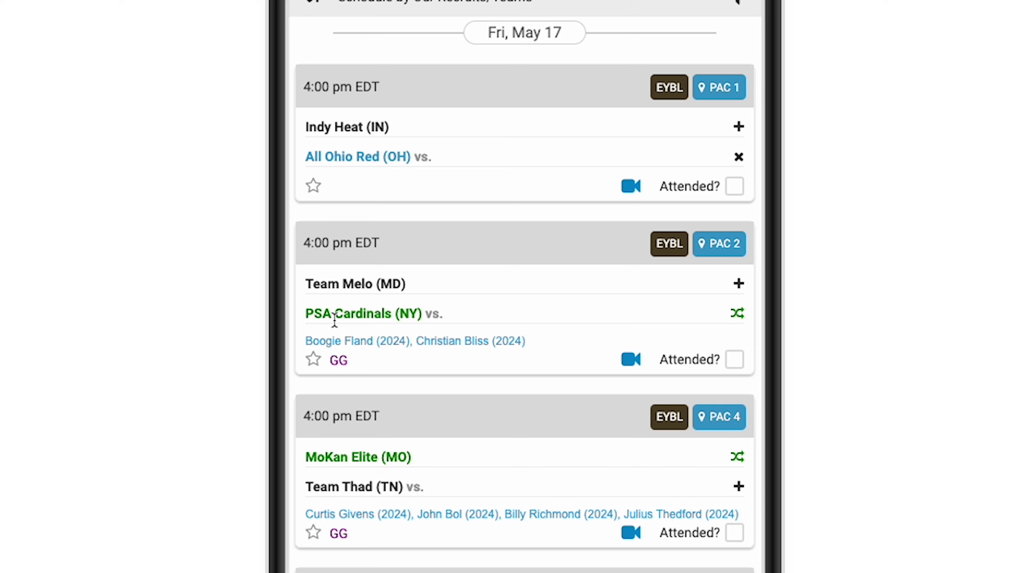
scroll(412, 157, up, 3)
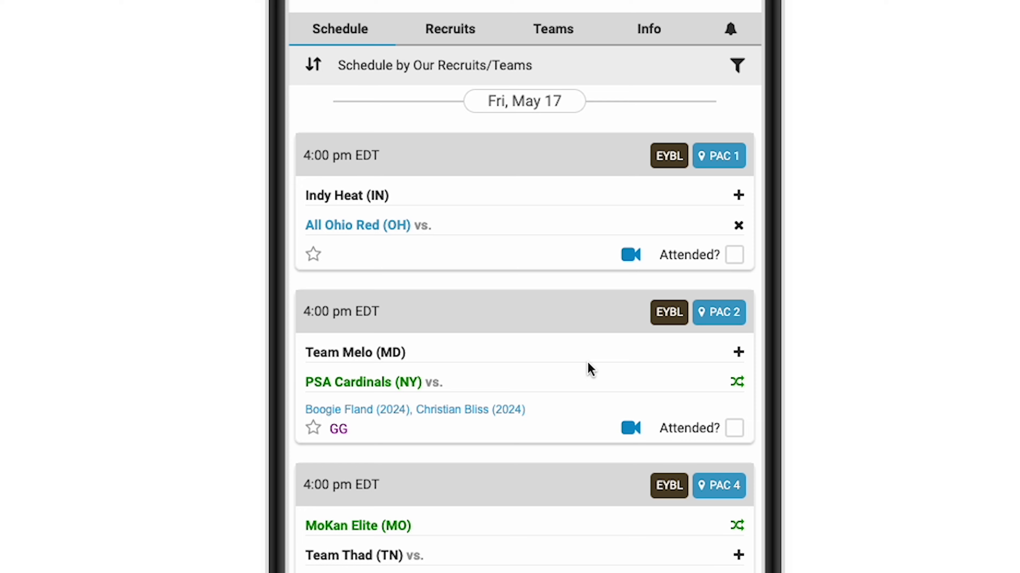
click(739, 353)
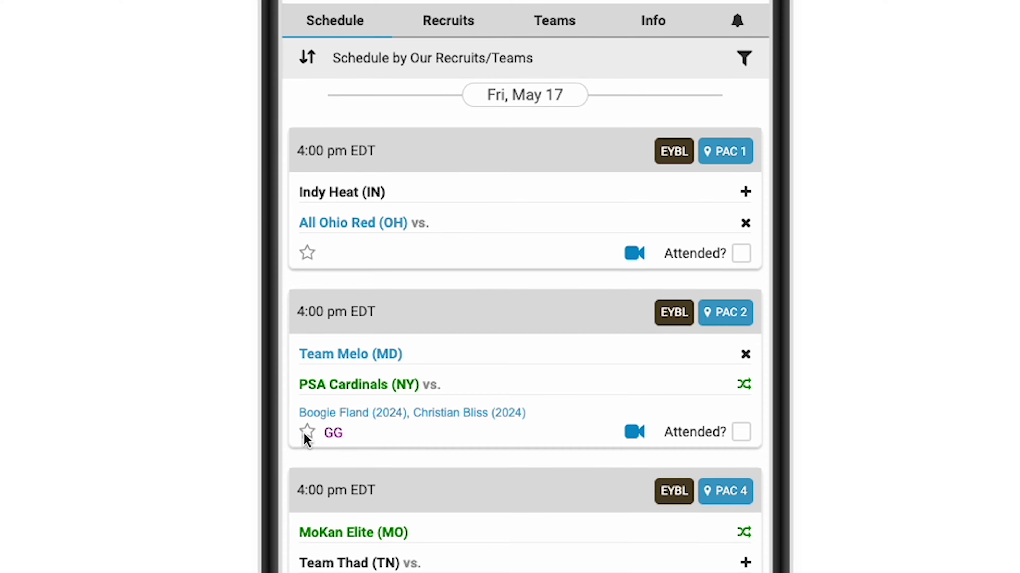
Check the staff assignments for the PSA Cardinals vs Team Melo and MoKan Elite vs Team Thad games.
click(316, 433)
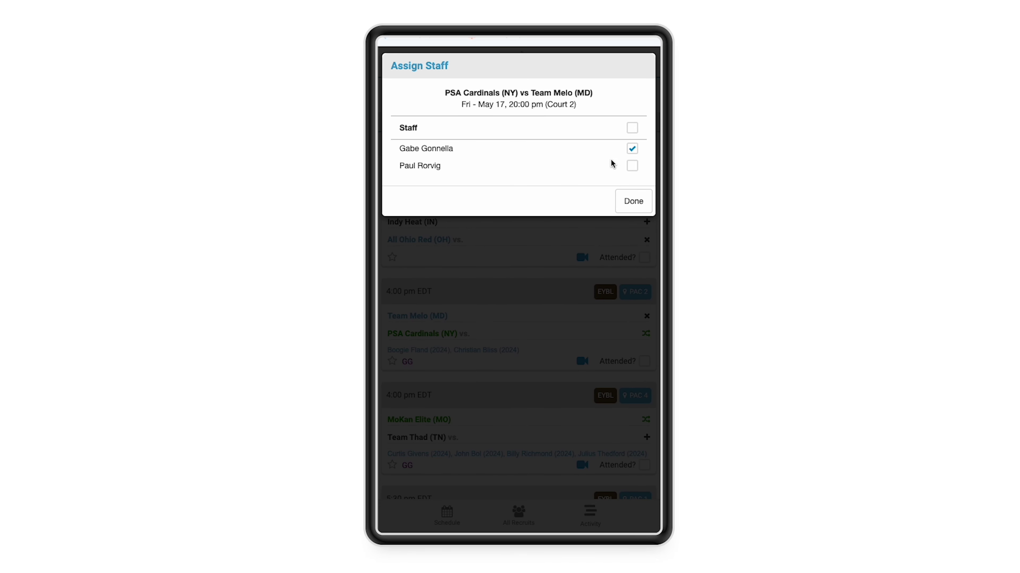
click(634, 203)
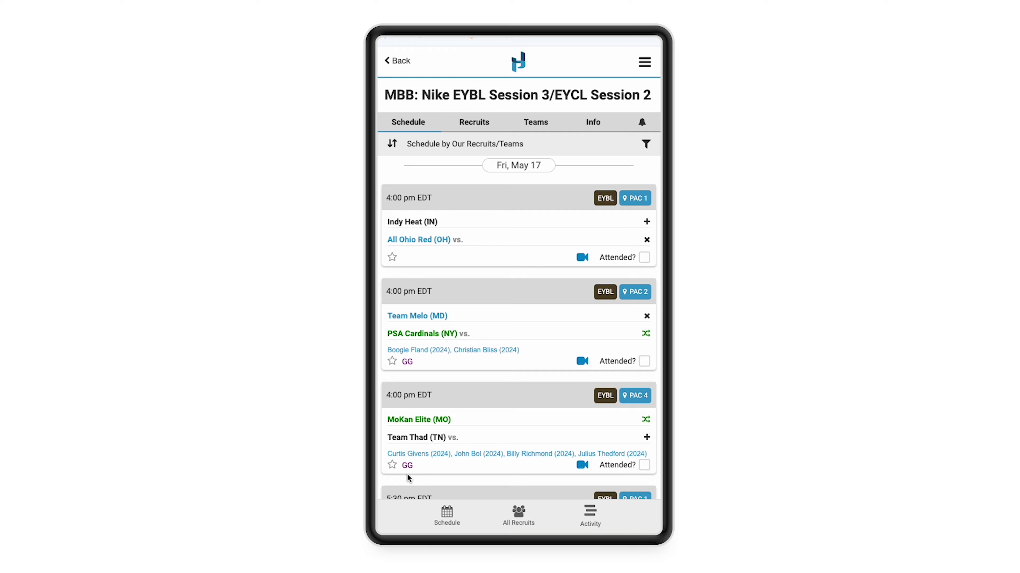
click(406, 465)
click(631, 201)
Mark the PSA Cardinals vs Team Melo game as attended and open its details.
click(584, 360)
click(640, 371)
click(644, 361)
click(489, 293)
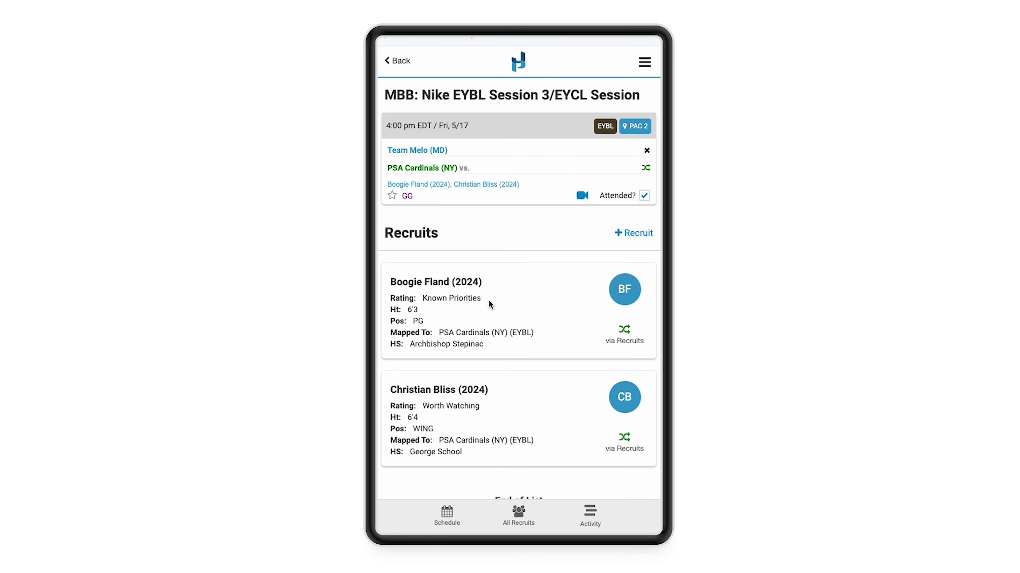
Open the profile of the game's first recruit and review the games, activity and bio.
click(504, 304)
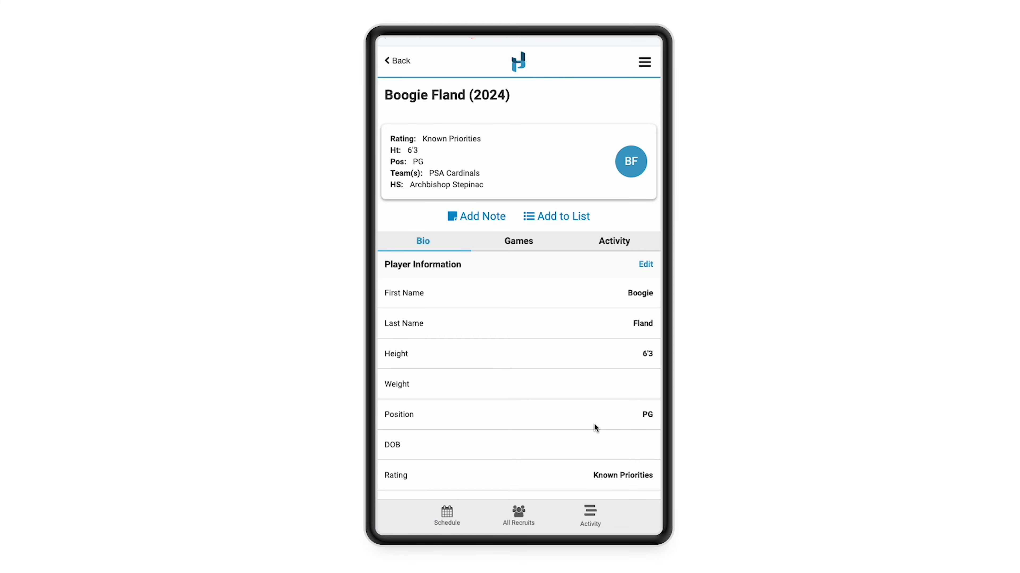
click(521, 240)
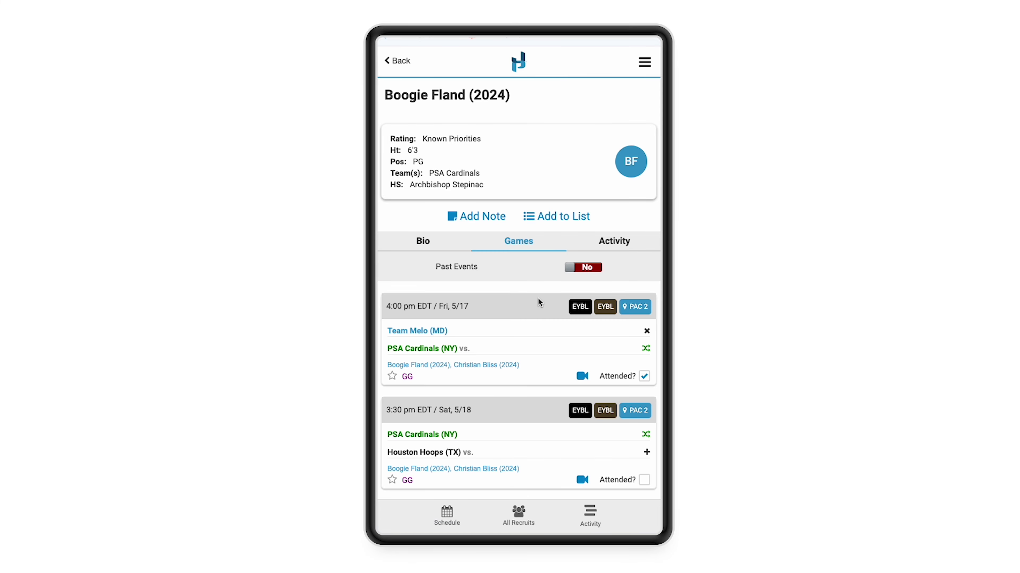
scroll(501, 339, down, 6)
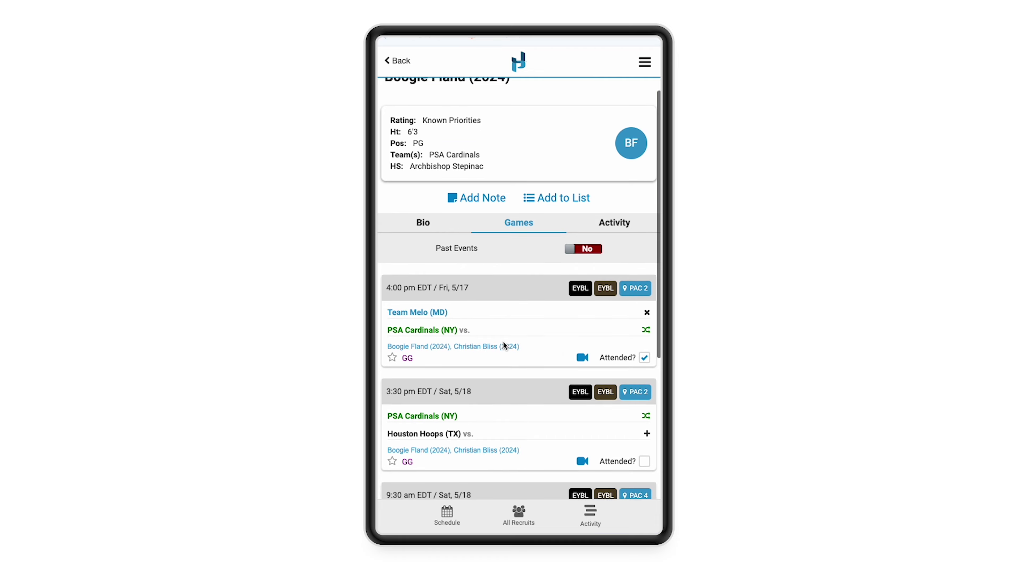
scroll(503, 341, up, 6)
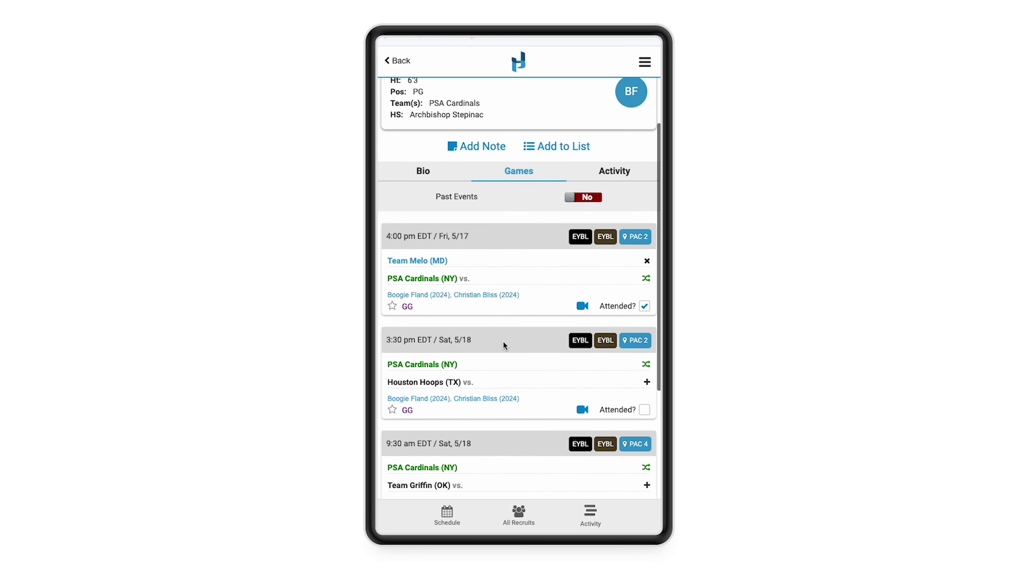
click(623, 243)
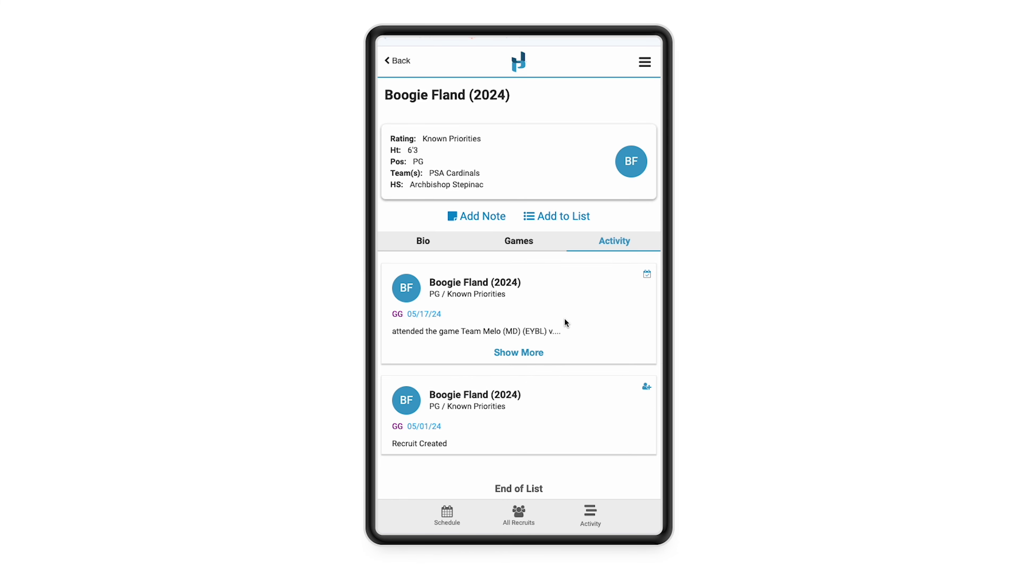
click(424, 246)
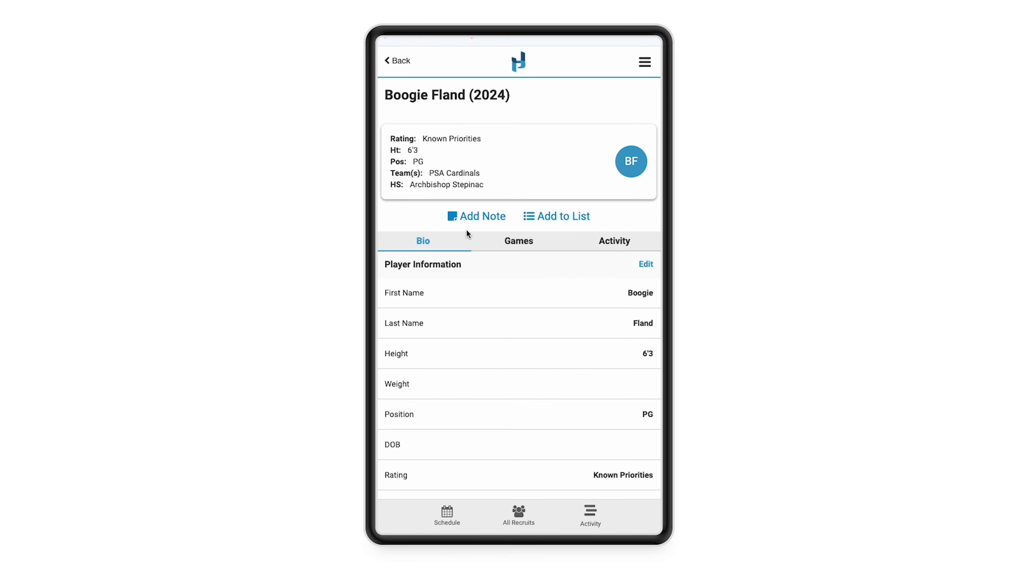
View the recruit's note form and the form for adding the recruit to a list, saving neither.
click(476, 218)
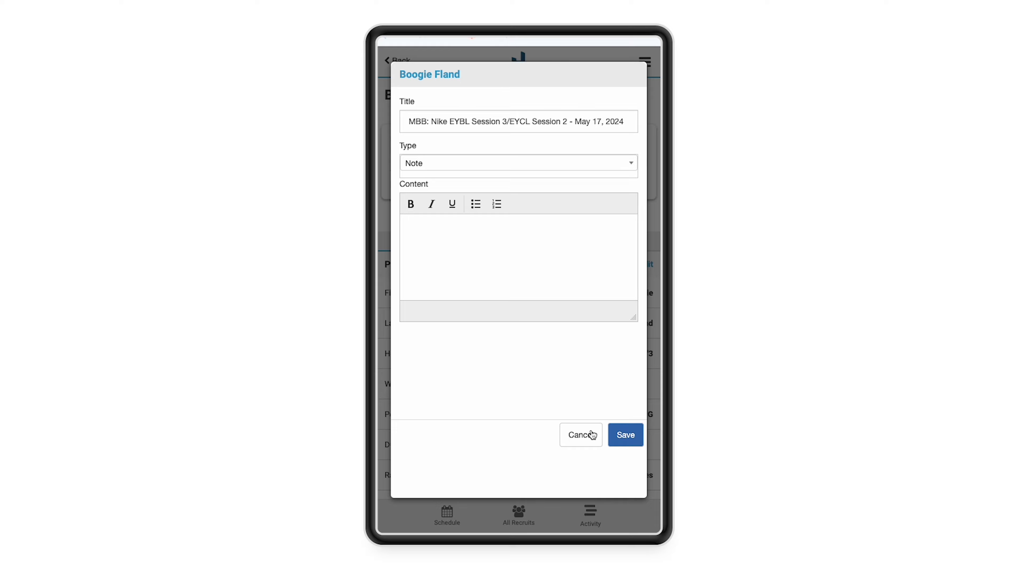
click(580, 436)
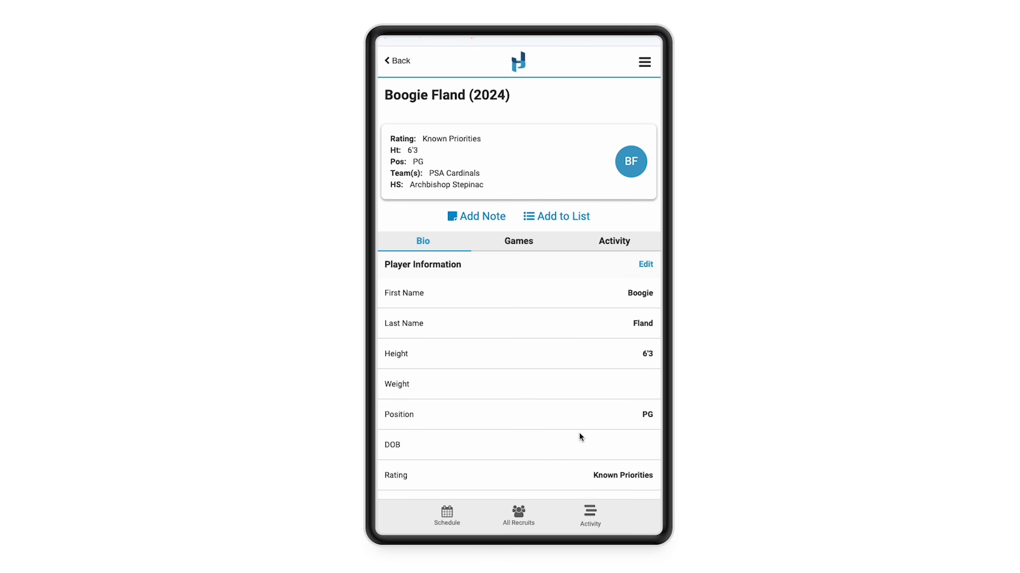
click(562, 218)
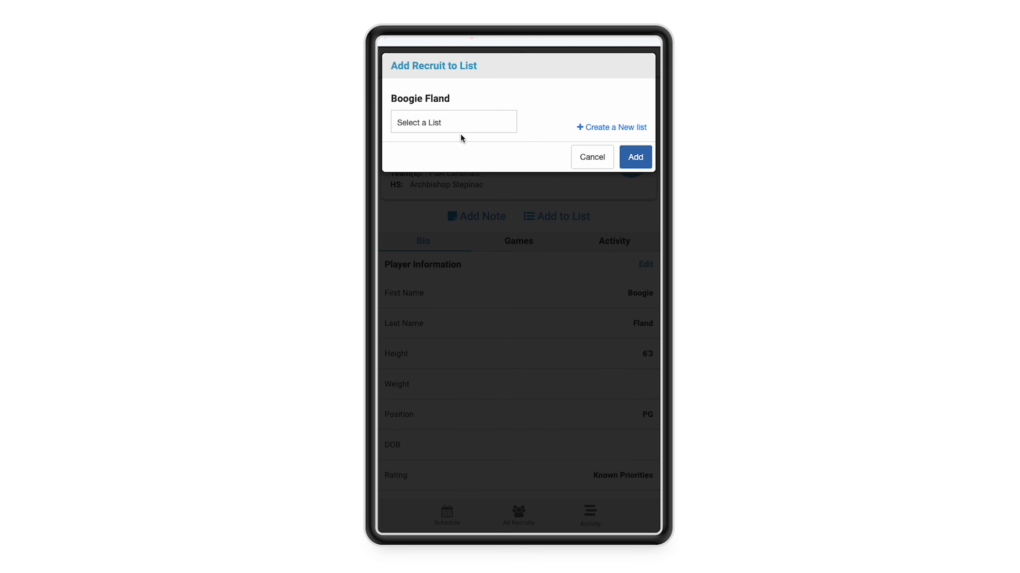
click(593, 163)
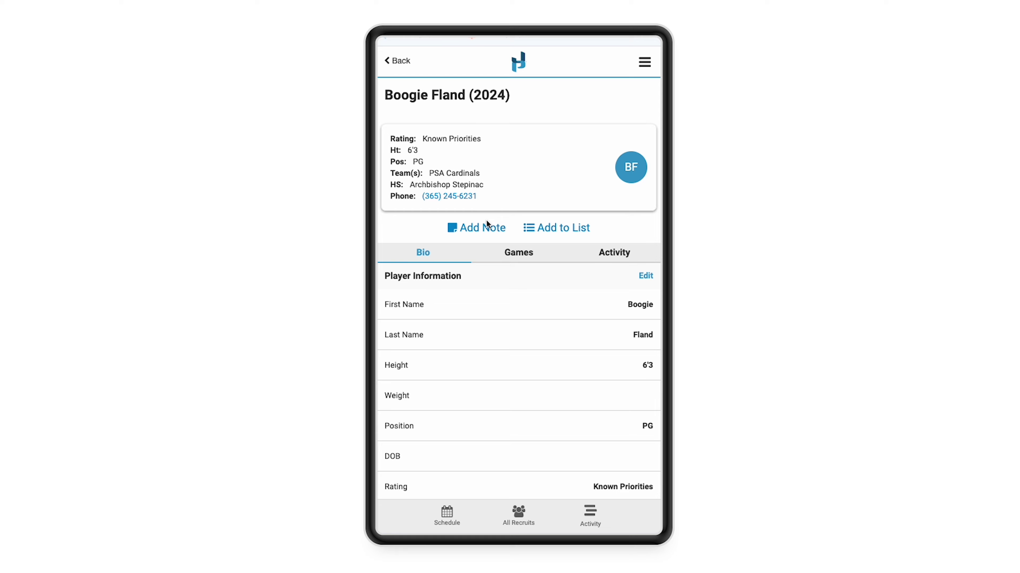
Return from the profile to the game and inspect the first recruit's team mapping options without saving changes.
click(443, 197)
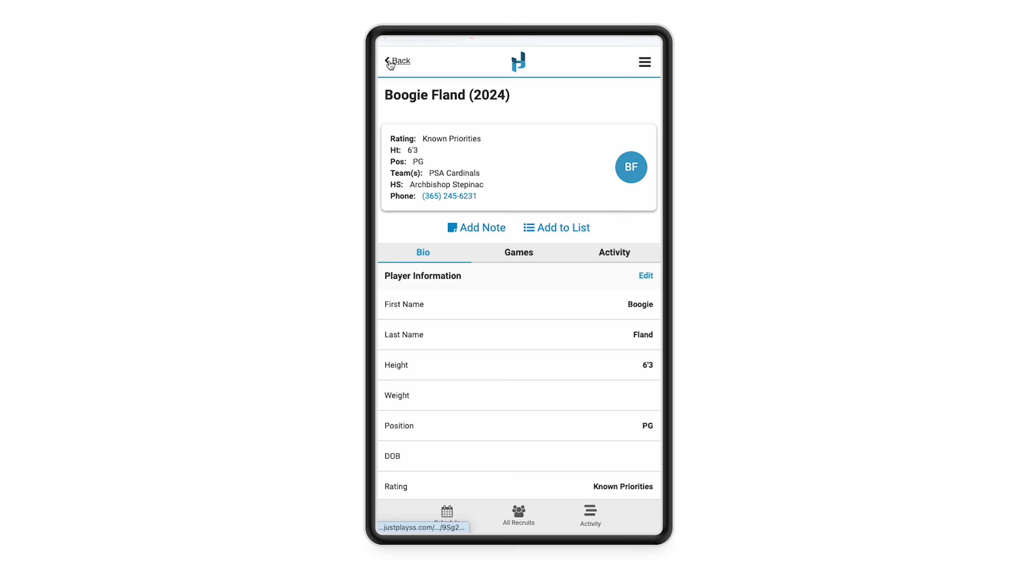
click(397, 64)
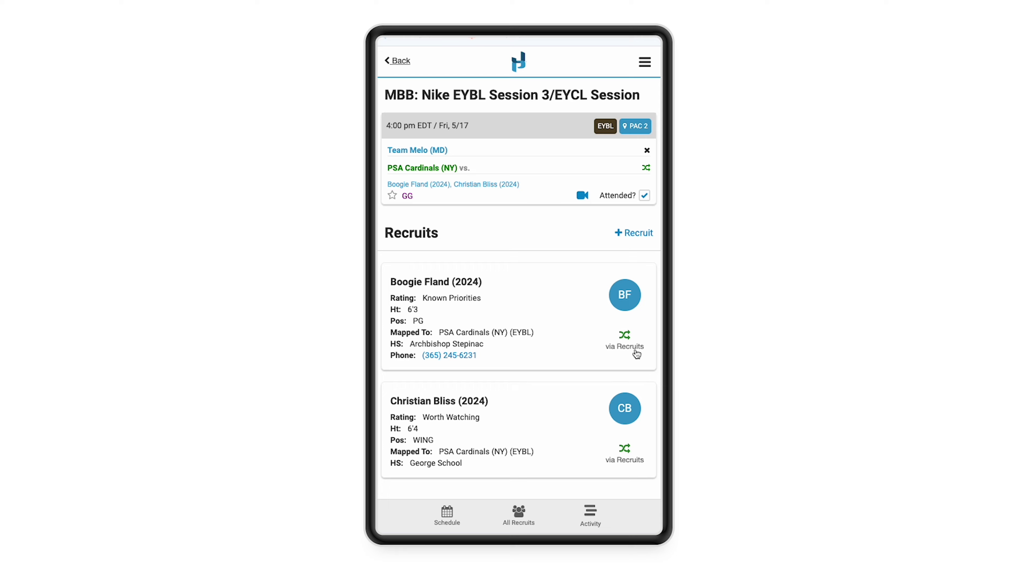
click(625, 339)
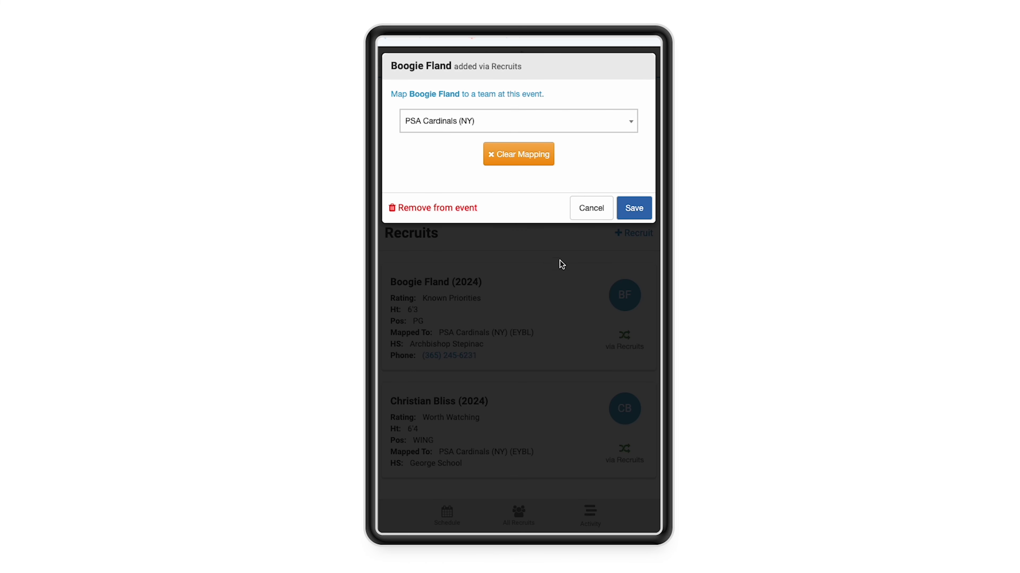
click(486, 118)
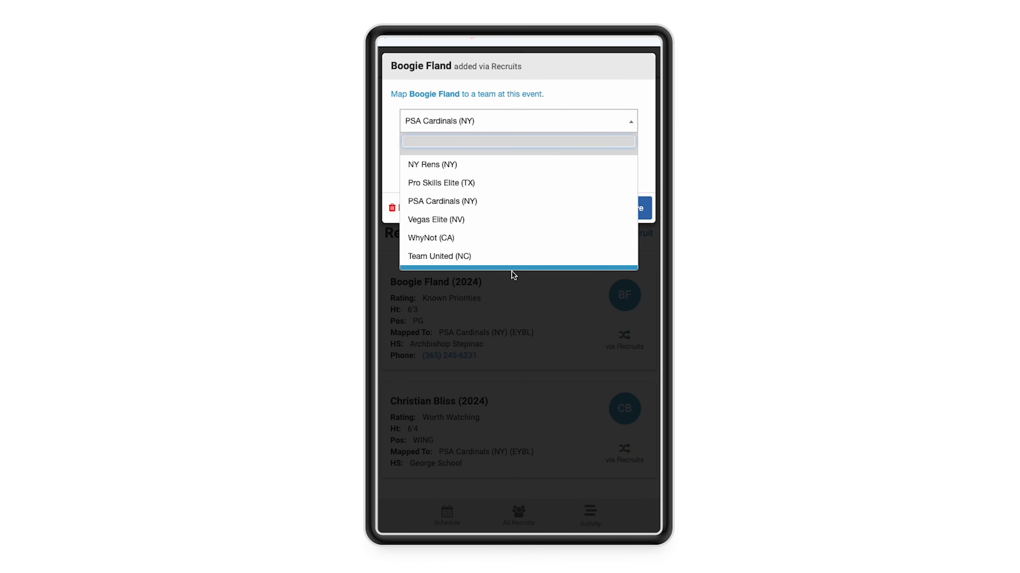
click(391, 164)
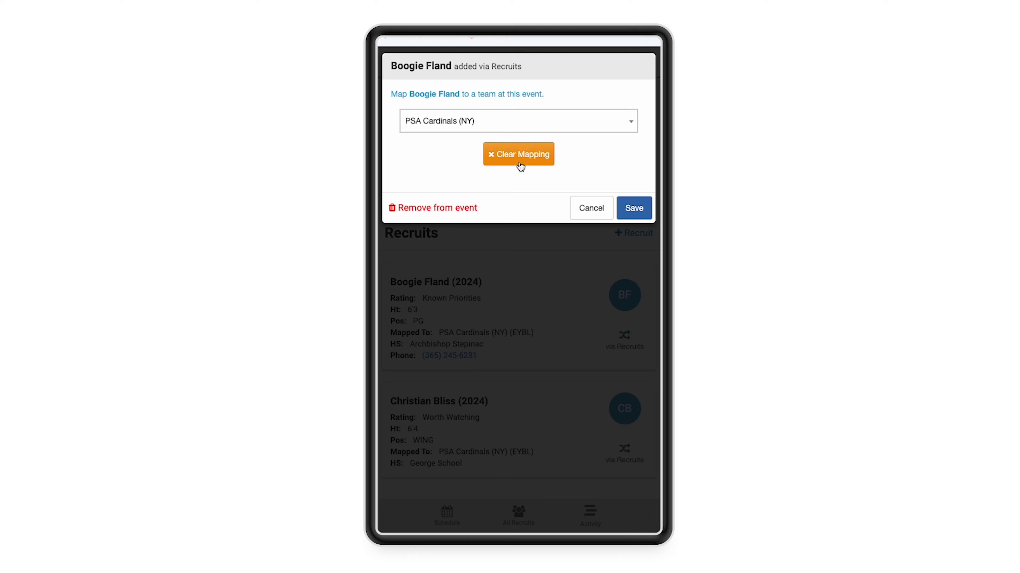
click(590, 207)
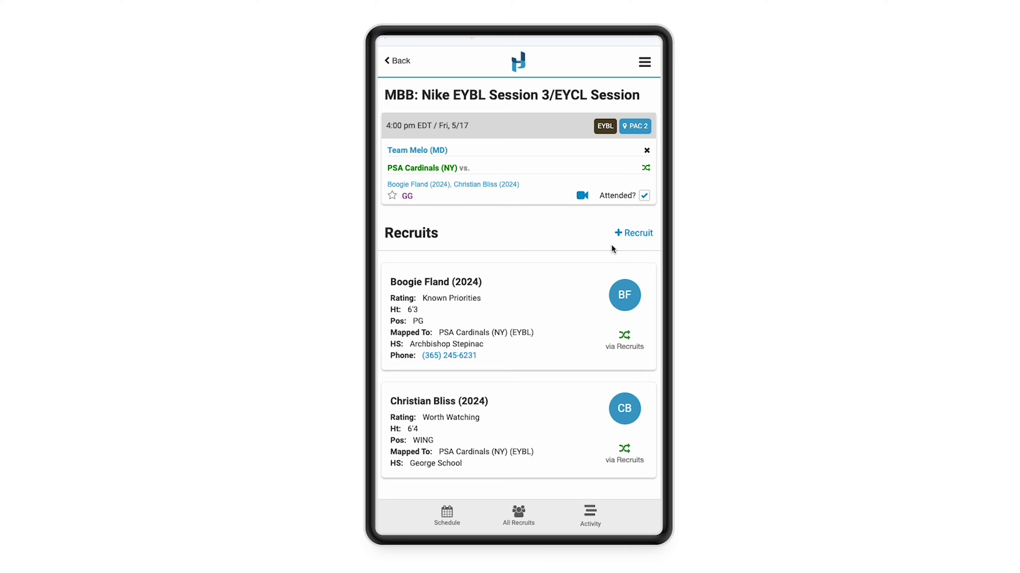
Open the form for adding a recruit to the game and examine the fields for a new recruit.
click(640, 234)
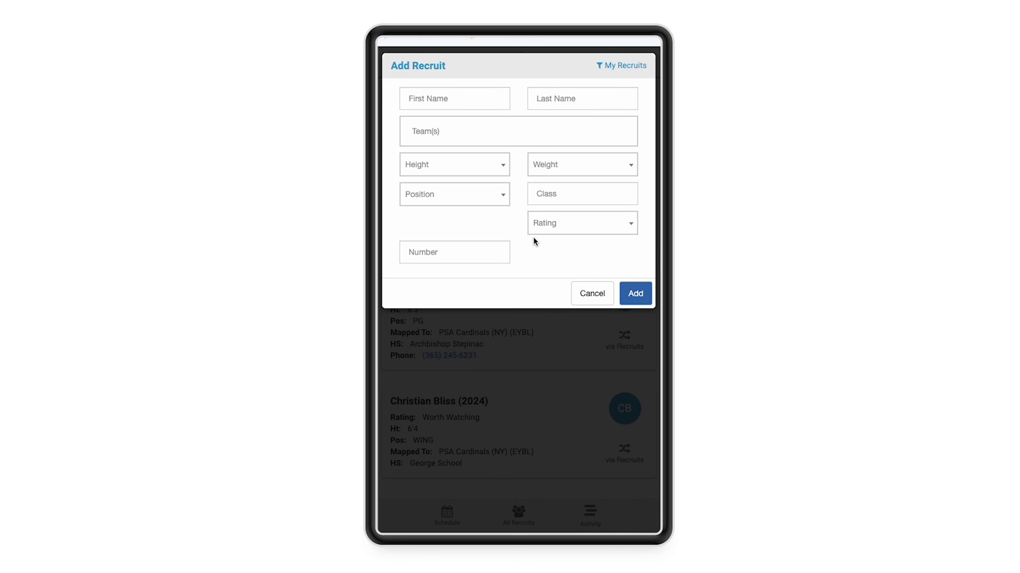
click(468, 119)
click(531, 245)
Try choosing an existing recruit by searching My Recruits for "a", view the team choices, and cancel adding the recruit.
click(620, 66)
click(511, 99)
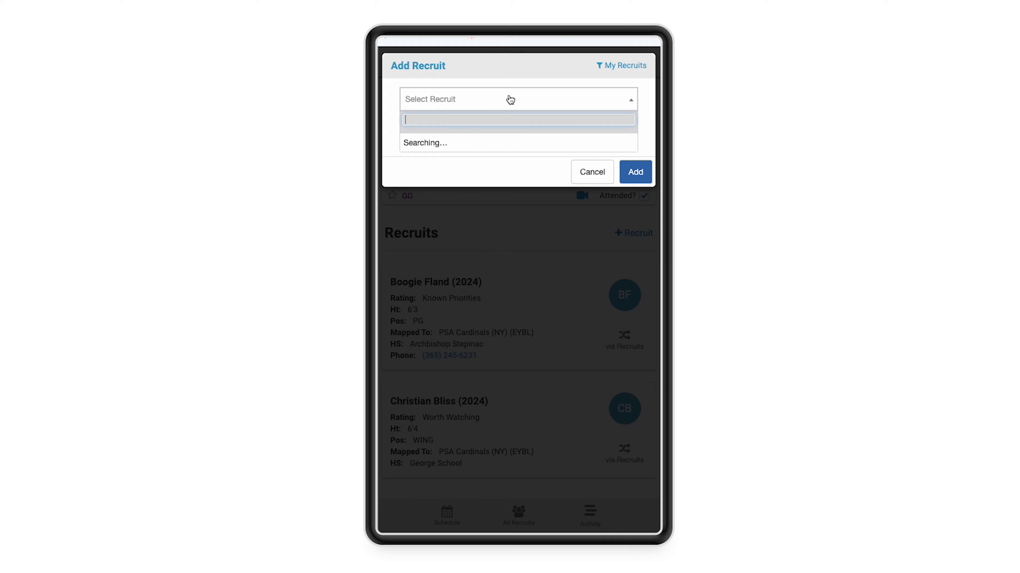
text(a)
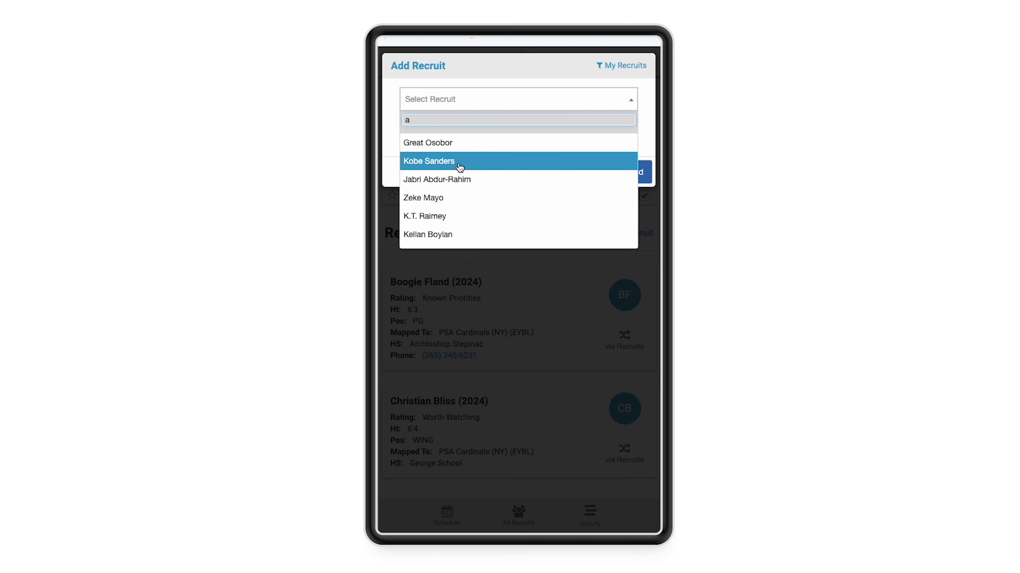
scroll(476, 237, down, 5)
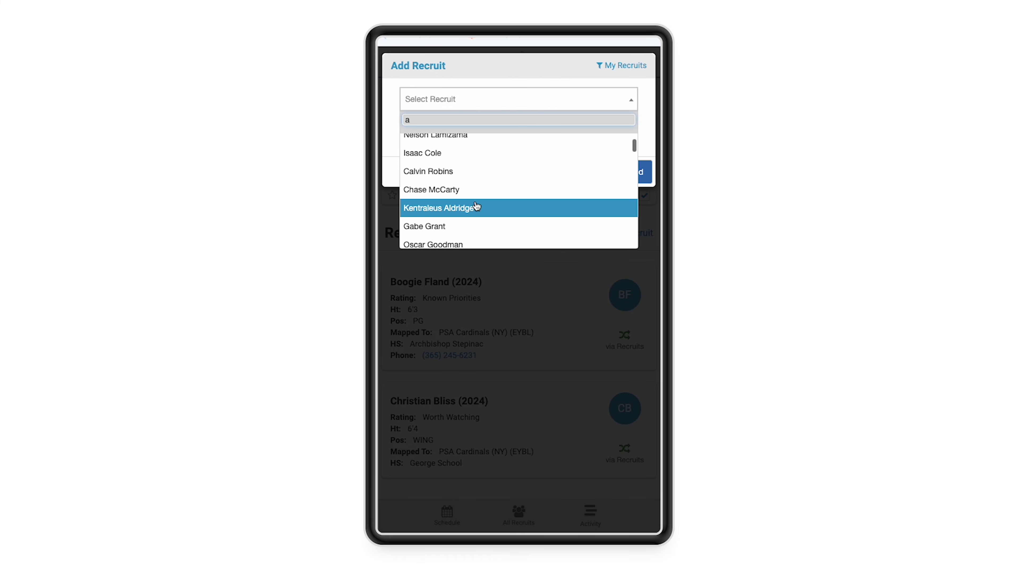
click(448, 207)
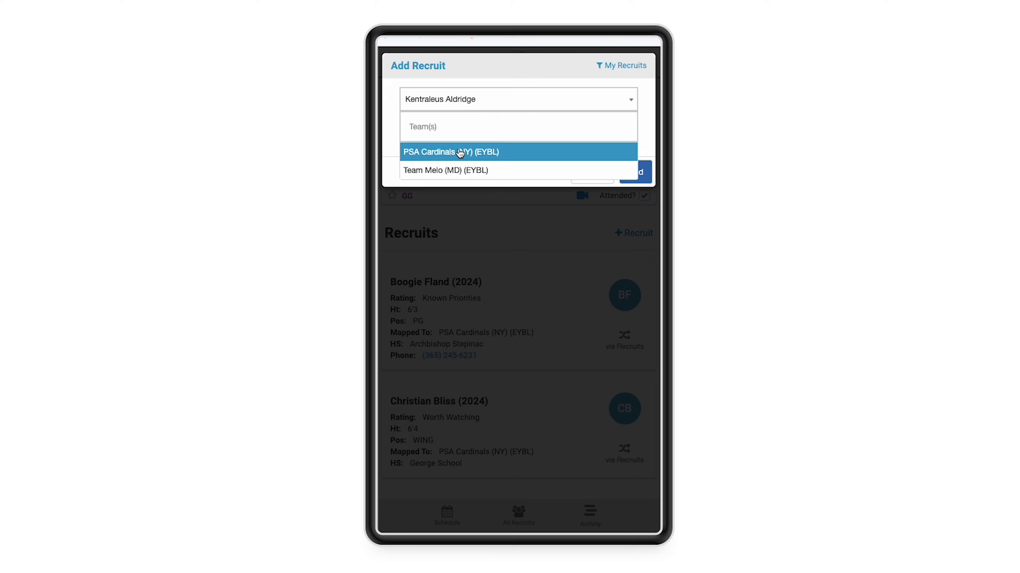
click(396, 159)
click(588, 180)
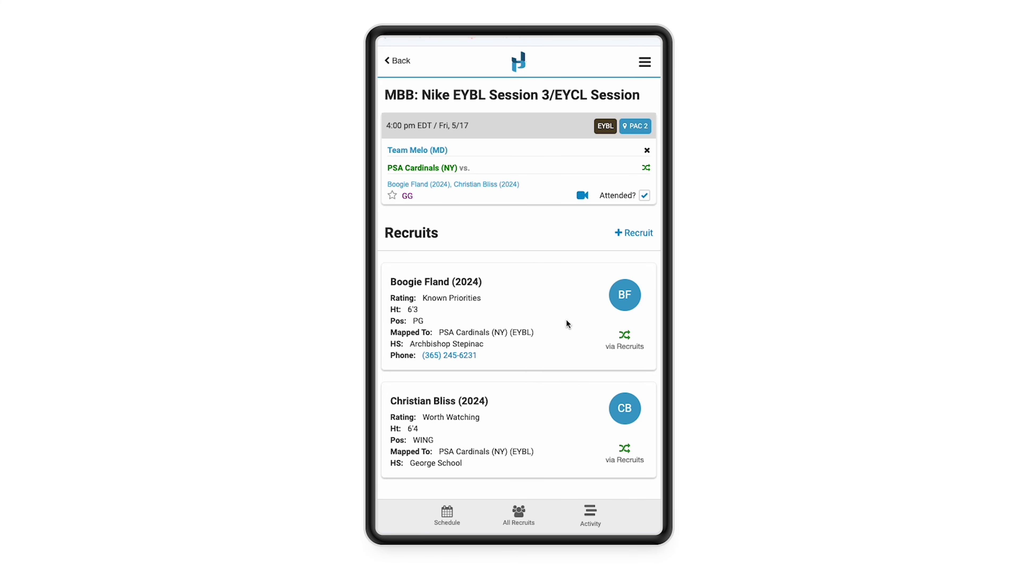
Return to the event, view the first profile among its recruits, and go back to the recruit list.
click(398, 61)
scroll(445, 196, down, 3)
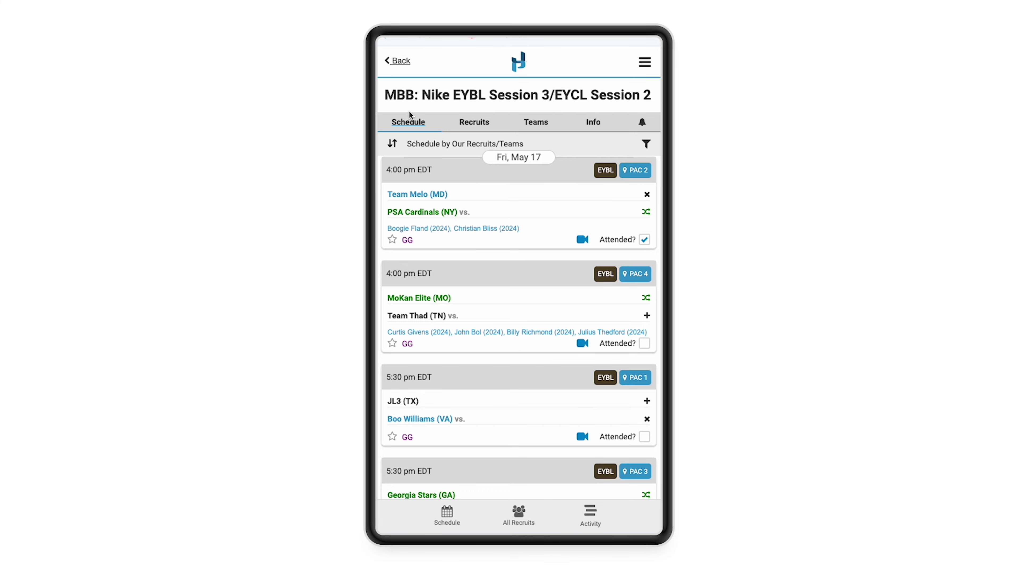
click(407, 122)
click(476, 124)
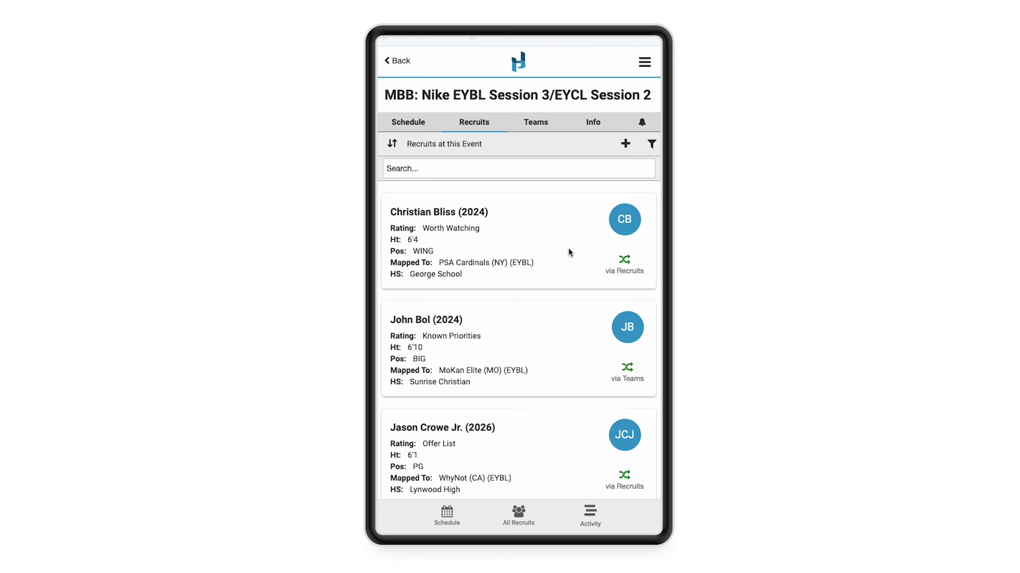
click(545, 238)
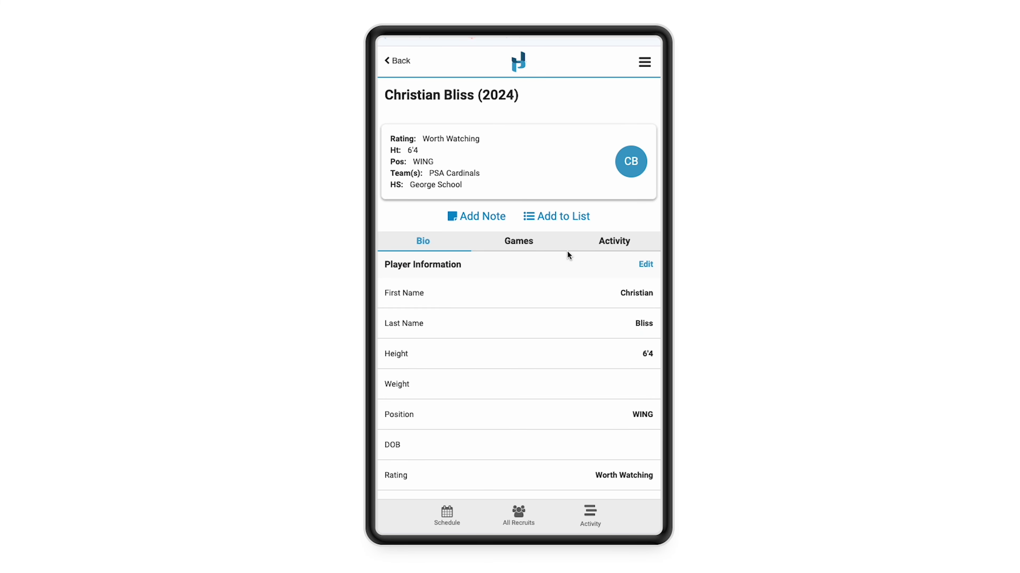
click(397, 61)
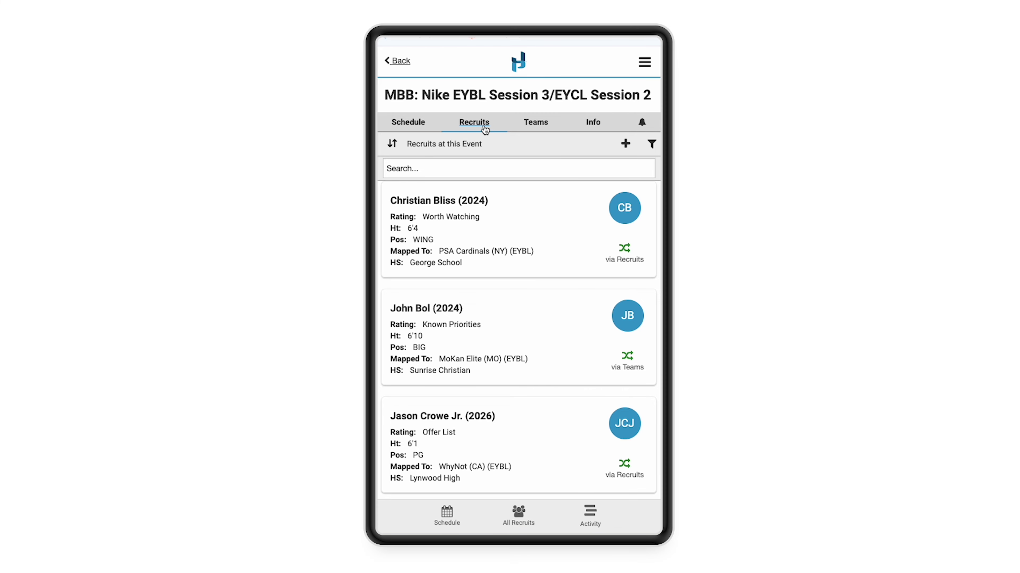
View the event's Add Recruit options for new and existing recruits, and cancel without adding anyone.
click(625, 144)
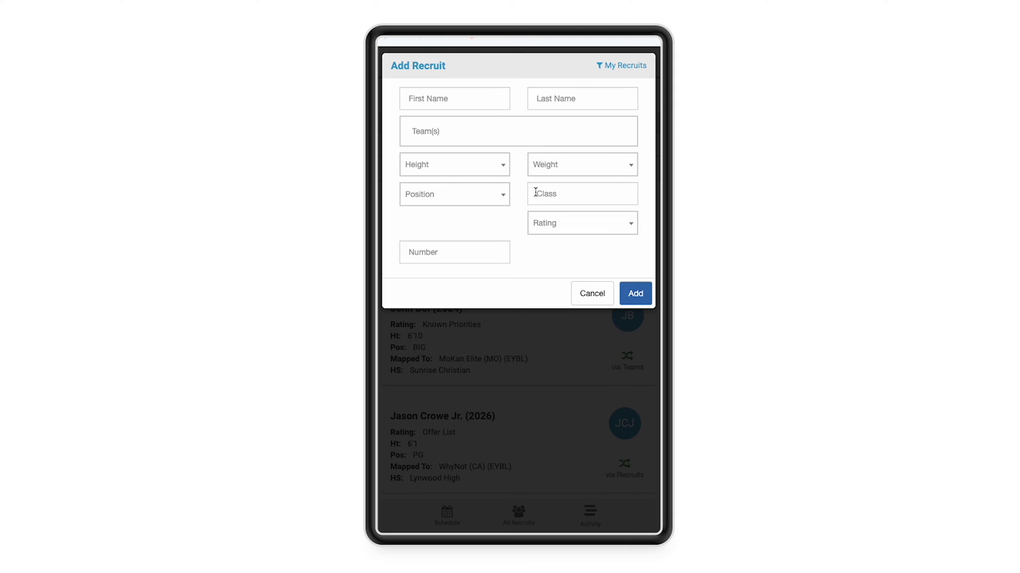
click(623, 65)
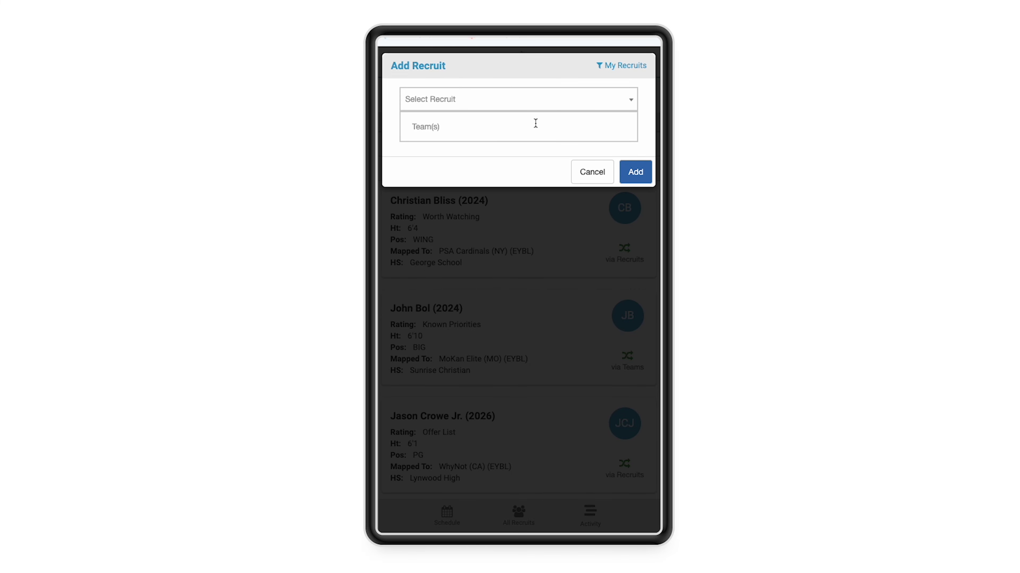
click(583, 177)
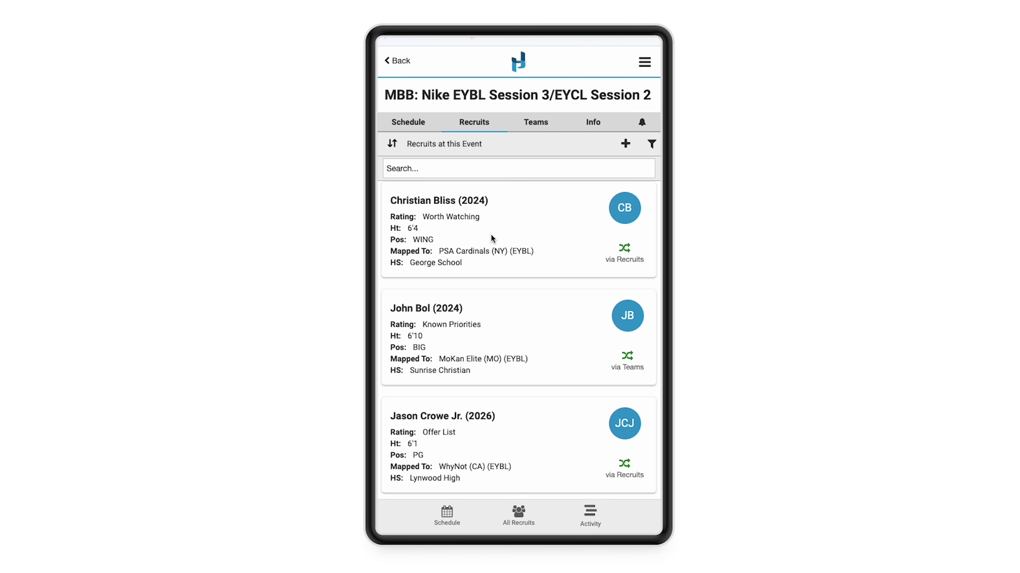
Review the teams tracked for this event and the list of attending teams available to follow.
click(535, 122)
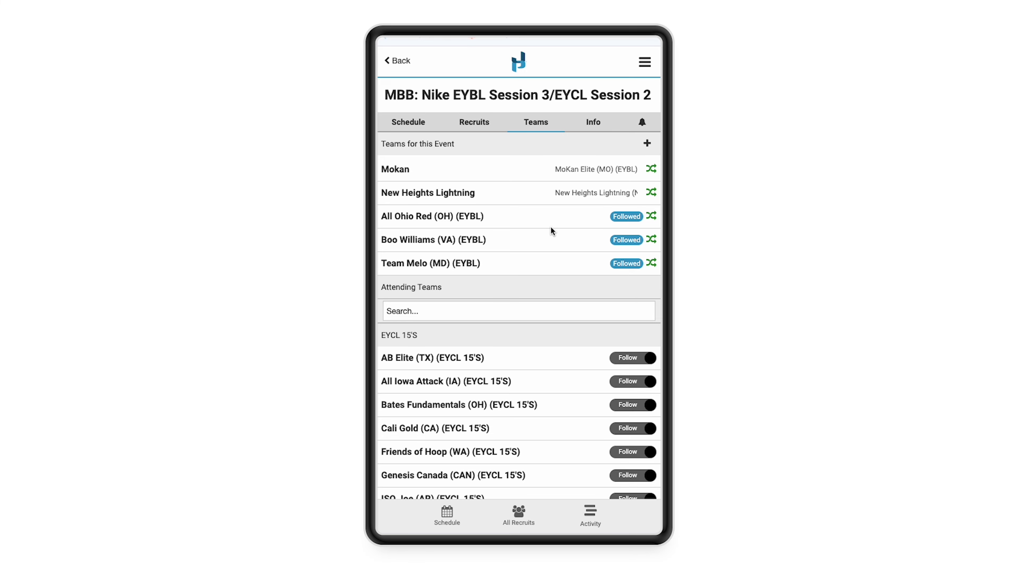
scroll(528, 272, down, 4)
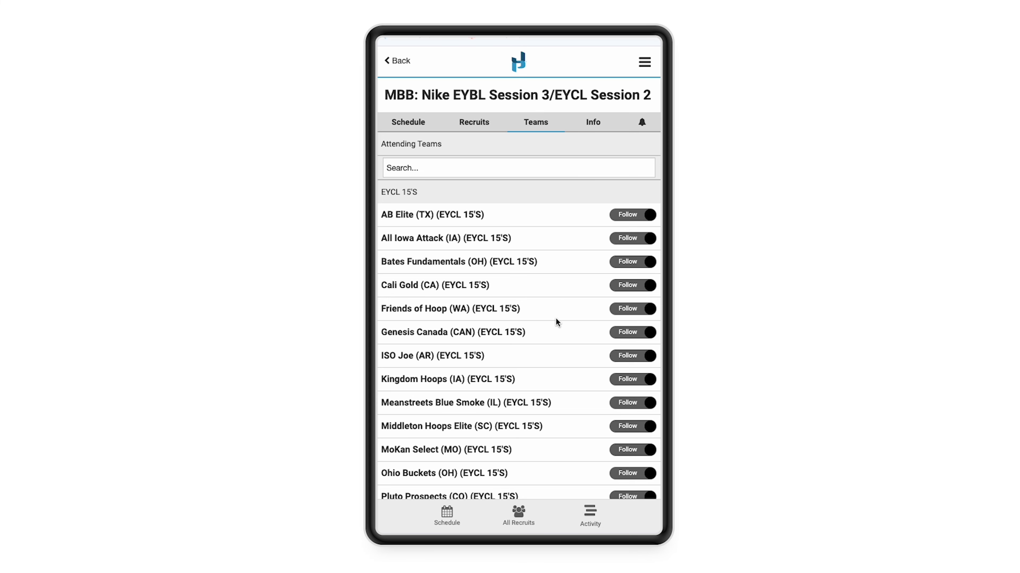
scroll(555, 322, up, 1)
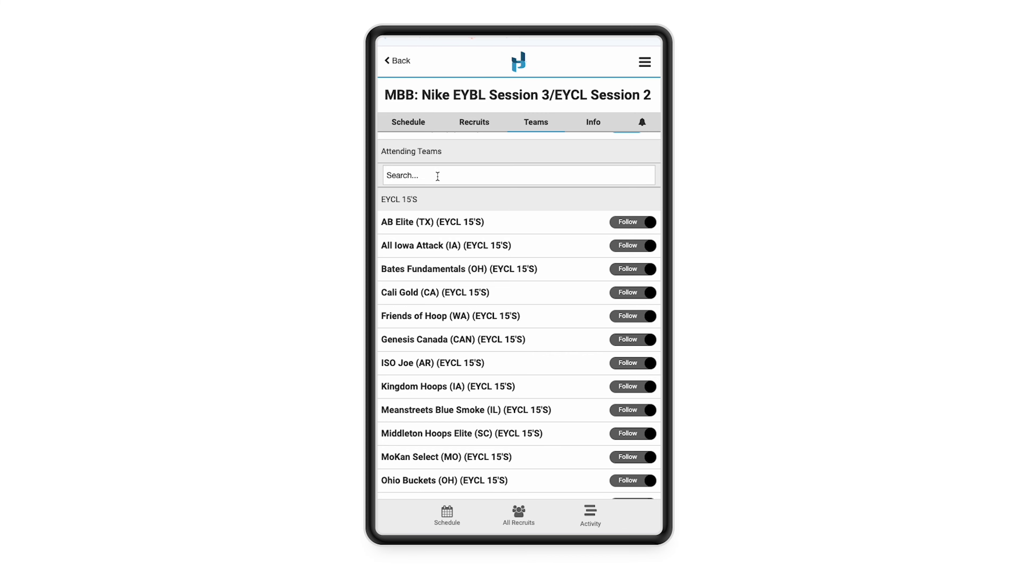
scroll(438, 181, up, 5)
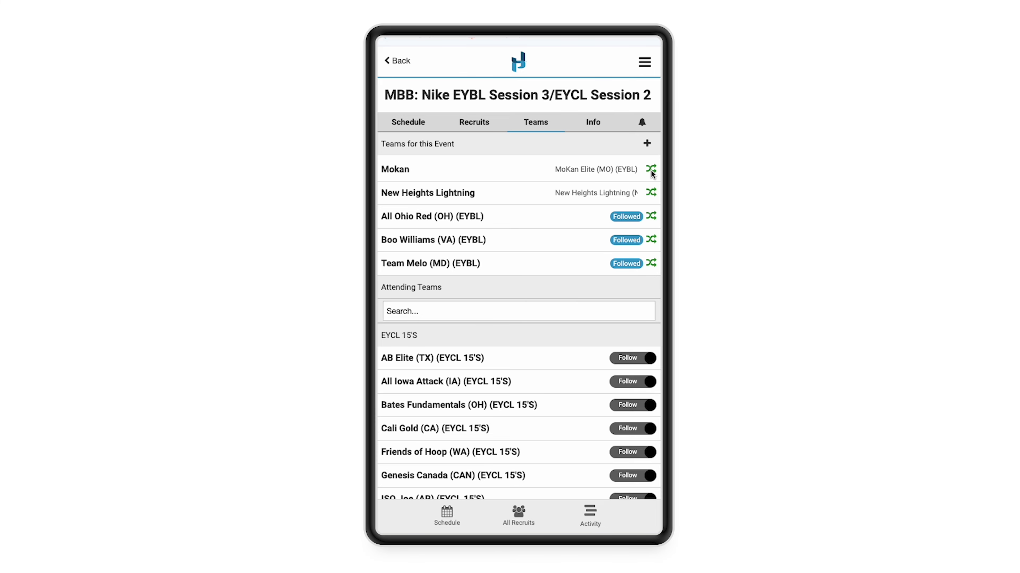
Inspect the team mapping choices for Mokan and cancel without changing the mapping.
click(651, 169)
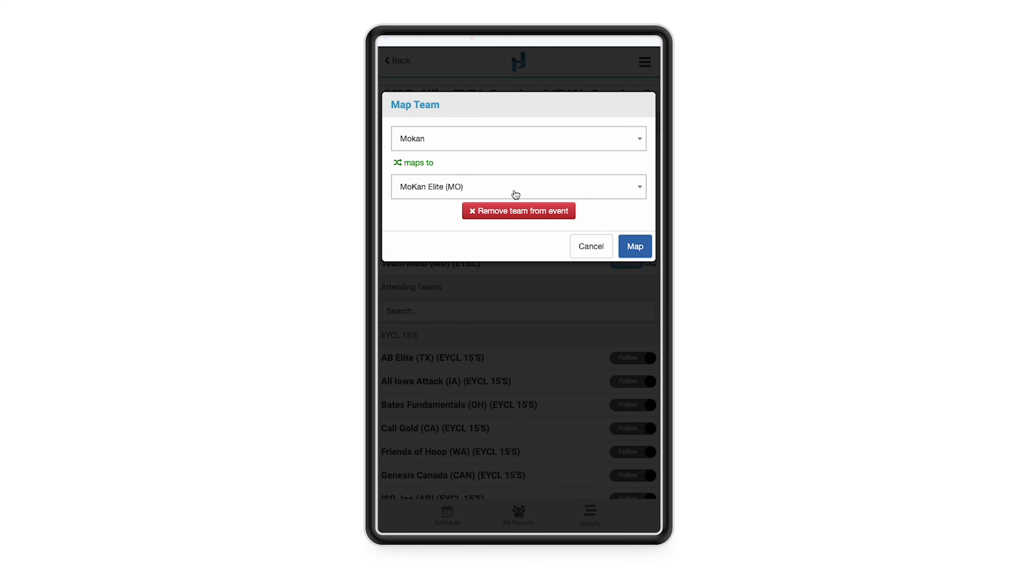
click(479, 189)
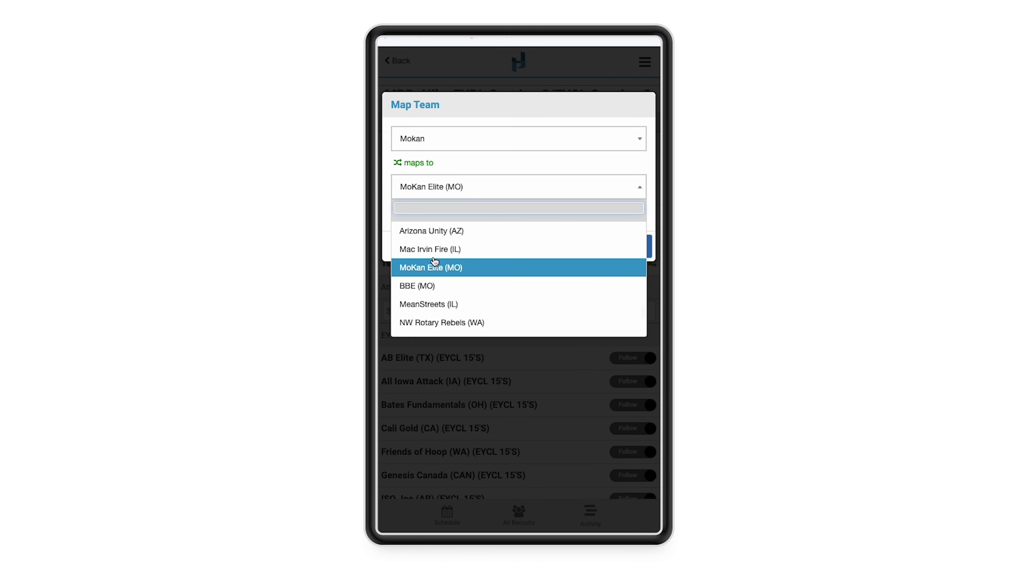
click(387, 239)
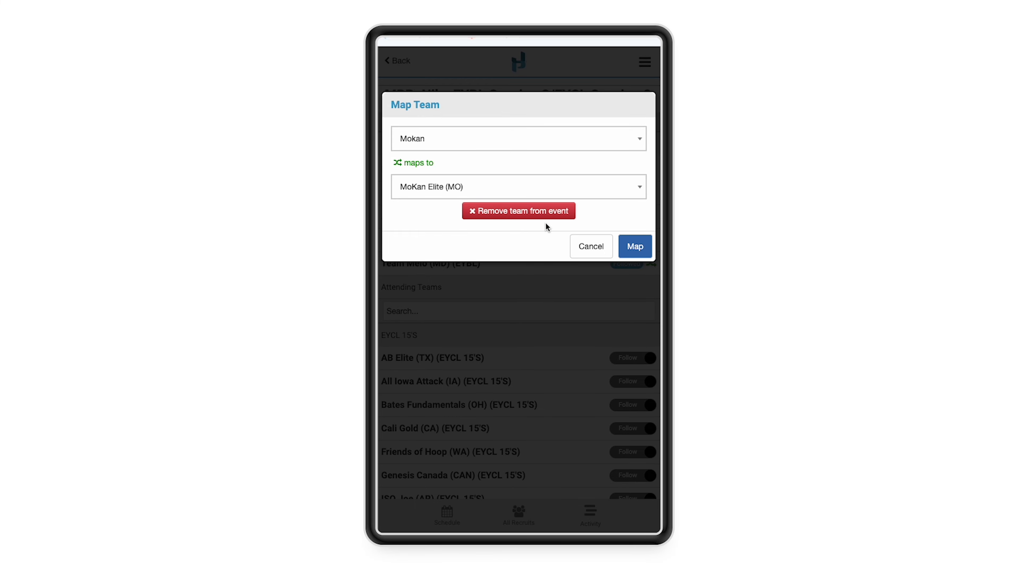
click(585, 249)
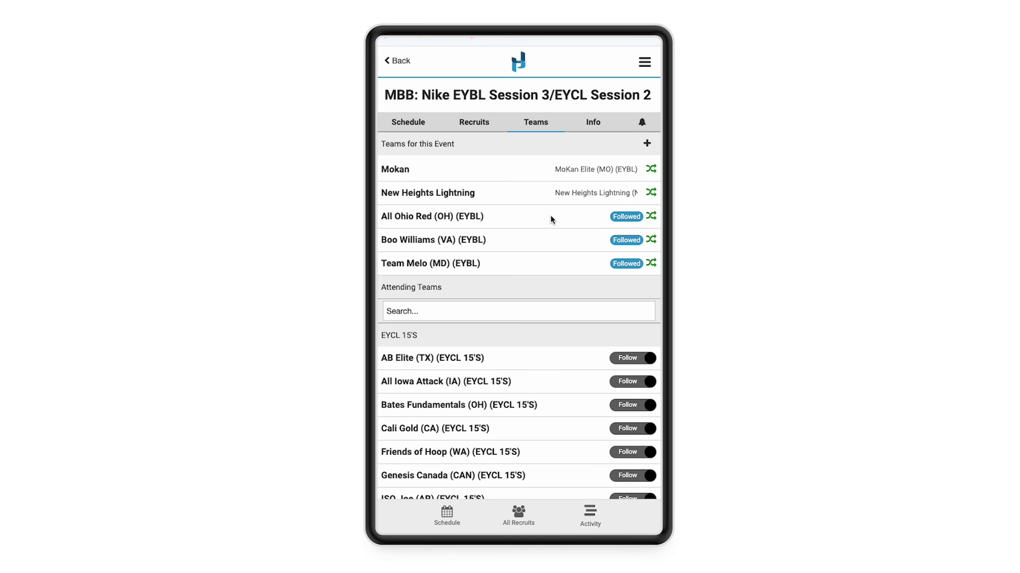
View the event's venue addresses and its game change notifications.
click(601, 131)
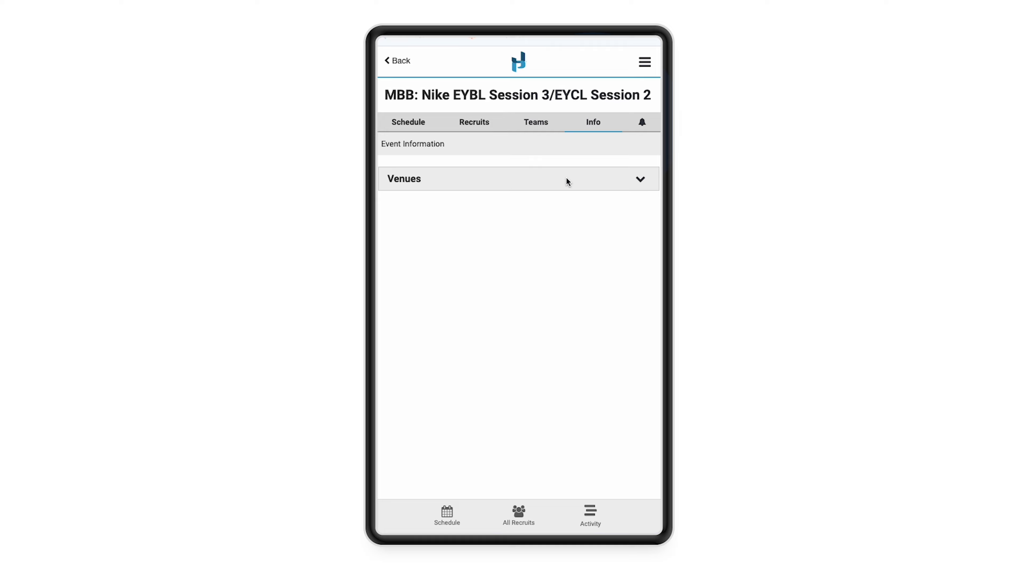
click(566, 177)
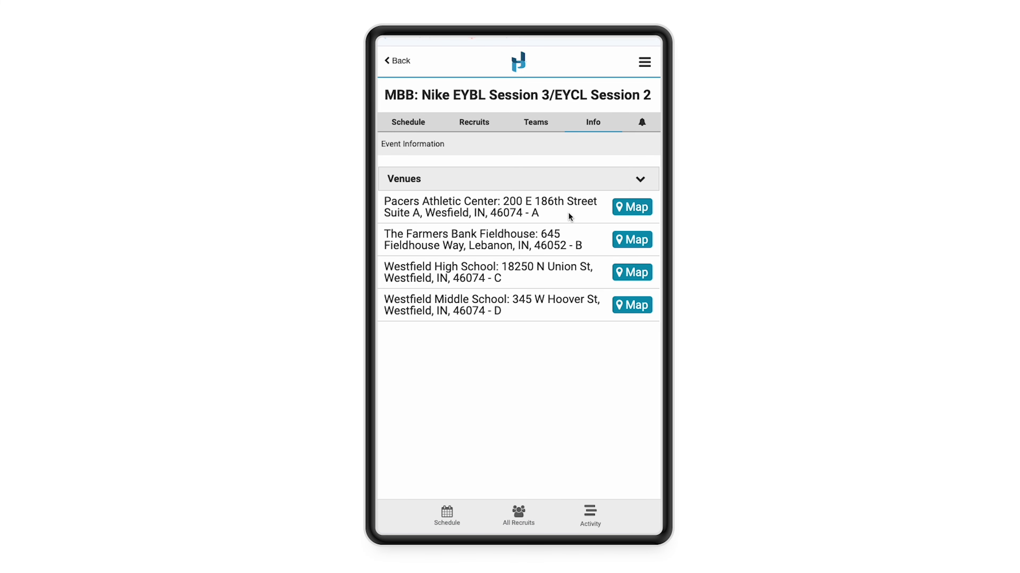
click(645, 125)
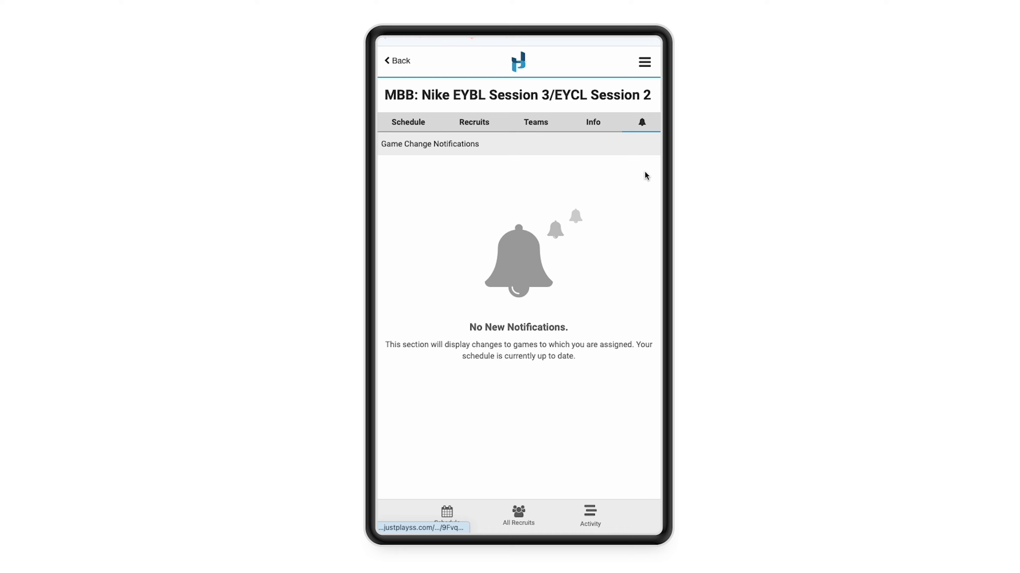
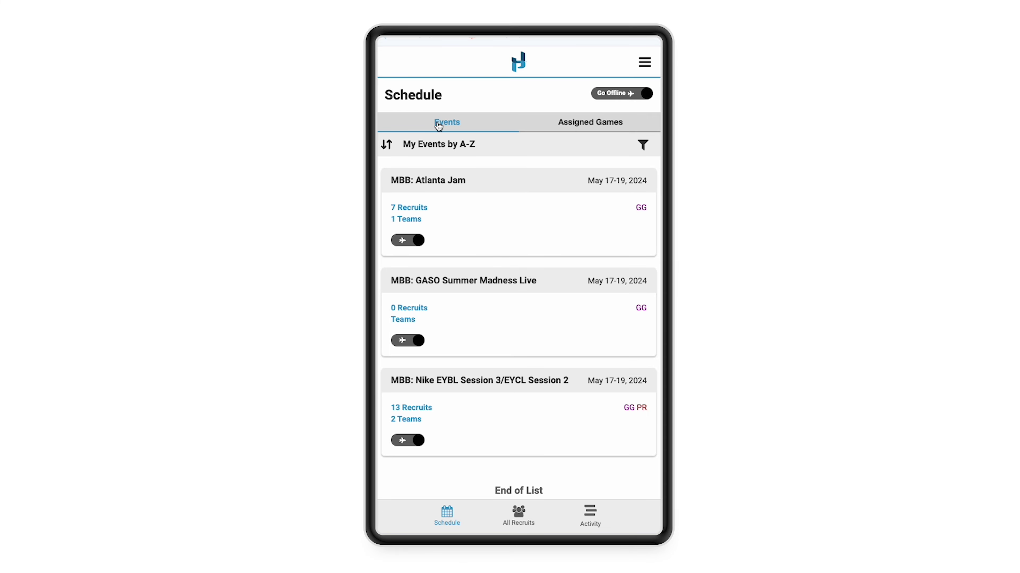
View the assigned games in the overall schedule and check the game sort options without changing the order.
click(588, 125)
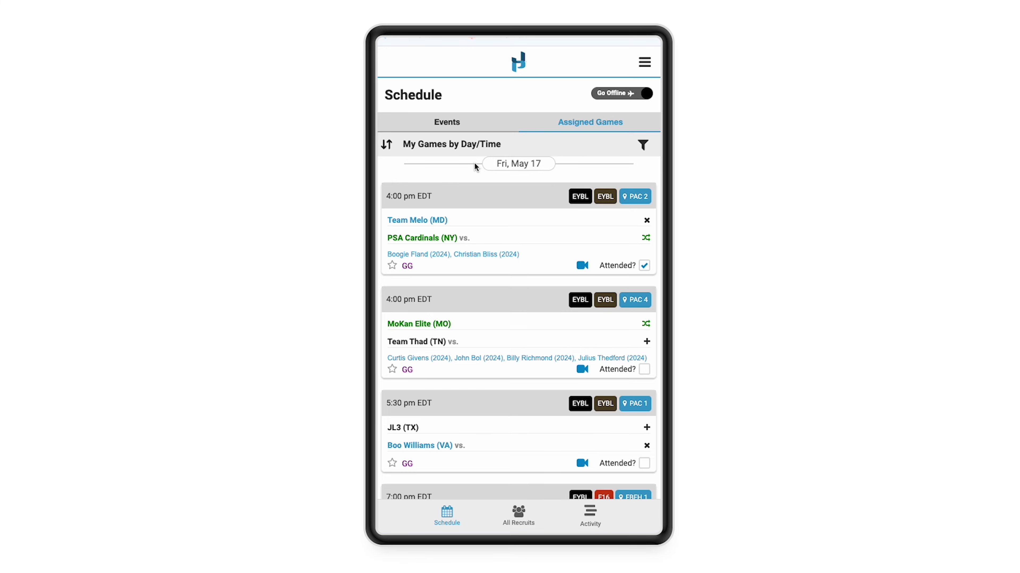
click(387, 146)
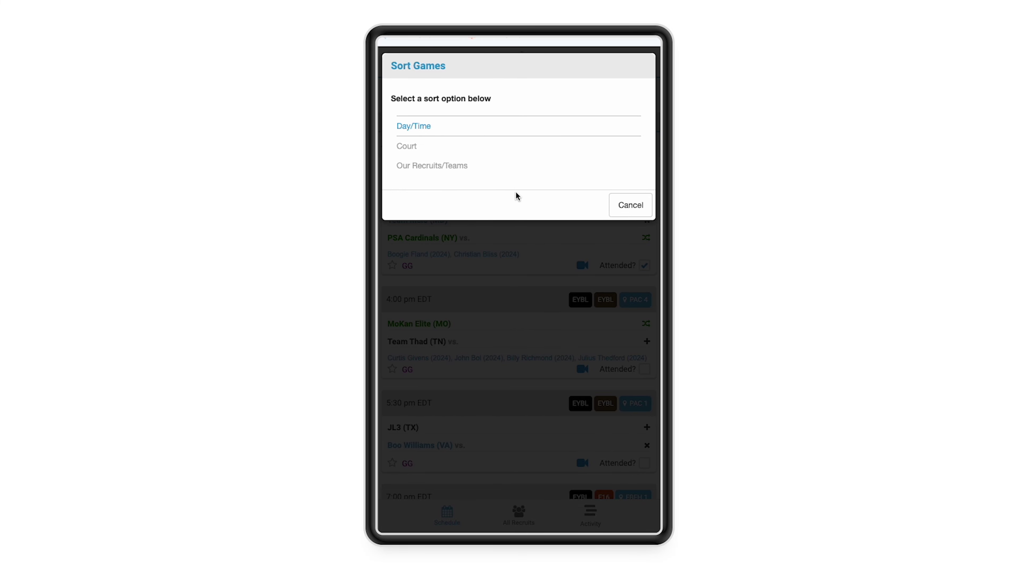
click(638, 213)
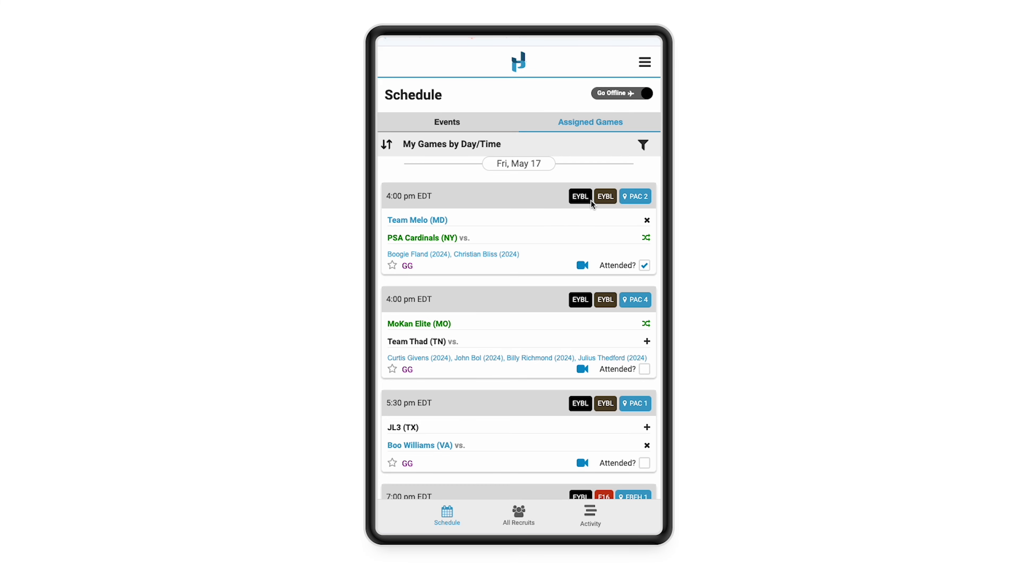
click(573, 202)
Return to the events list and make the MBB: Nike EYBL Session 3/EYCL Session 2 event available offline.
click(450, 124)
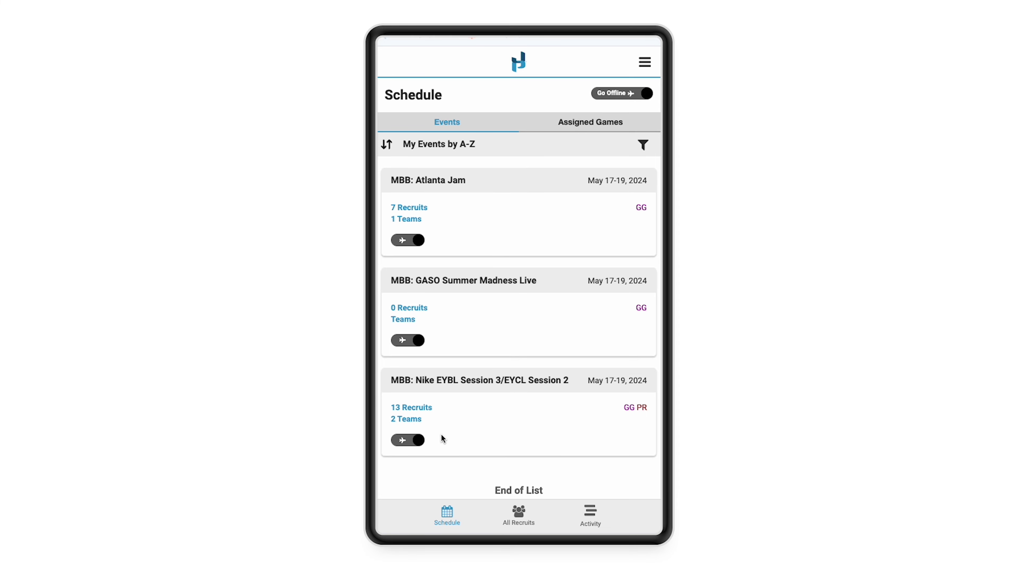
click(406, 442)
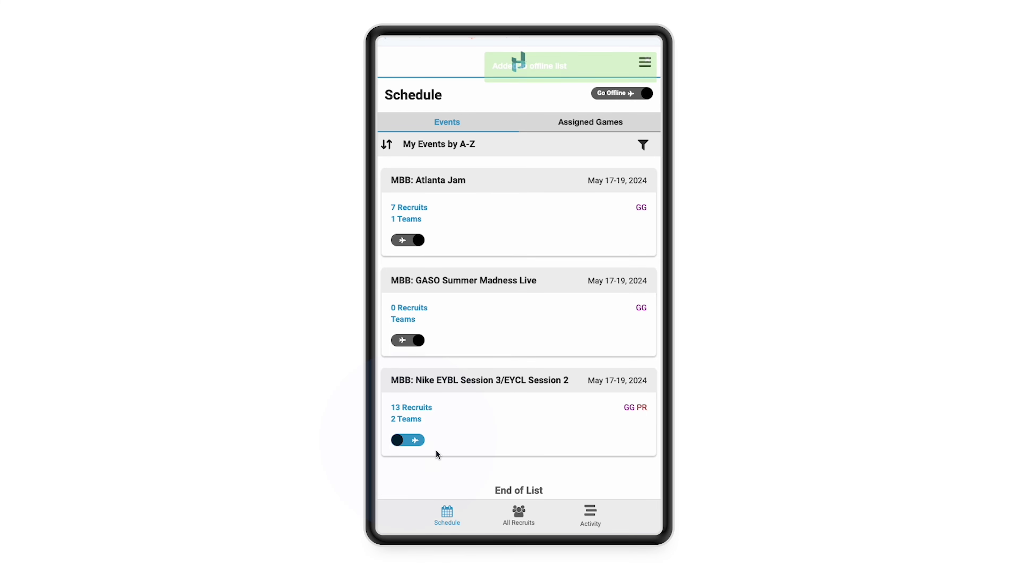
click(499, 61)
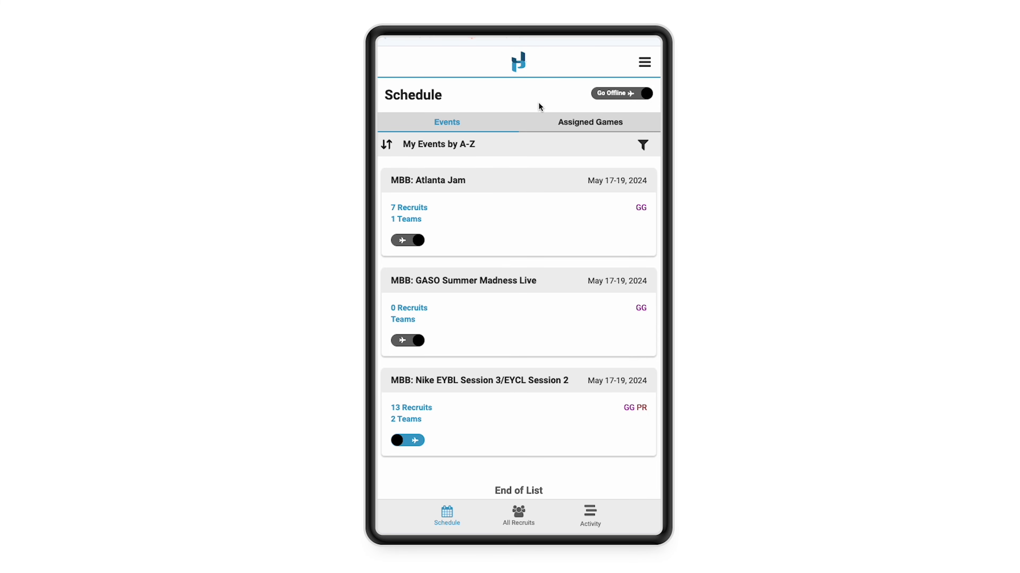
click(620, 96)
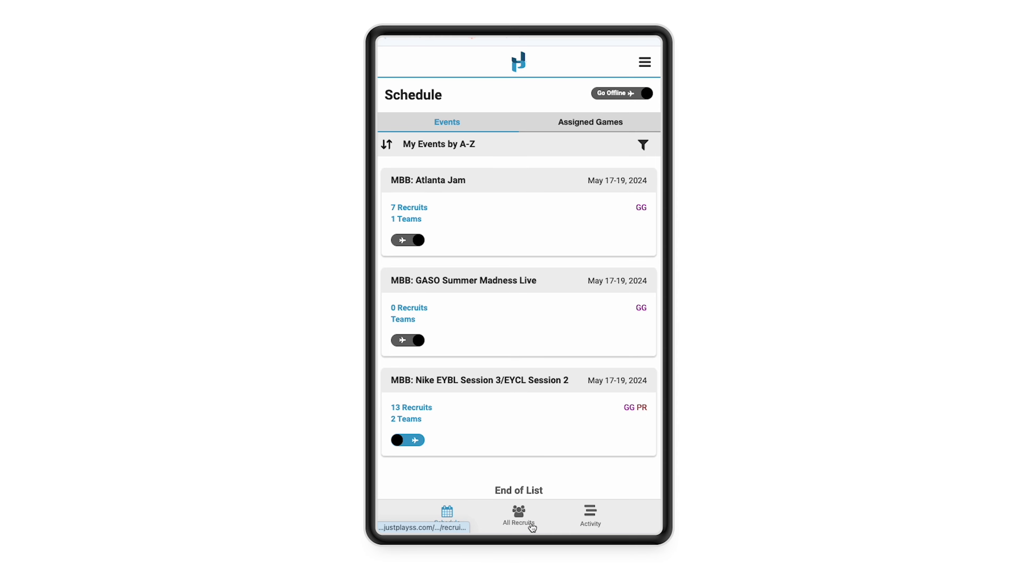
View all recruits in the system and open the coach's call list from the recruit lists.
click(520, 515)
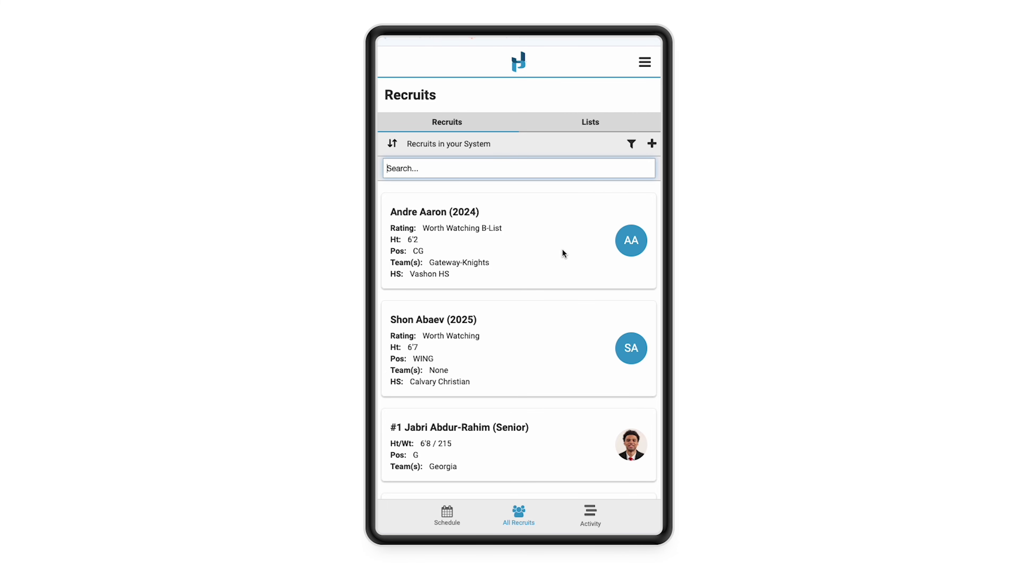
click(589, 122)
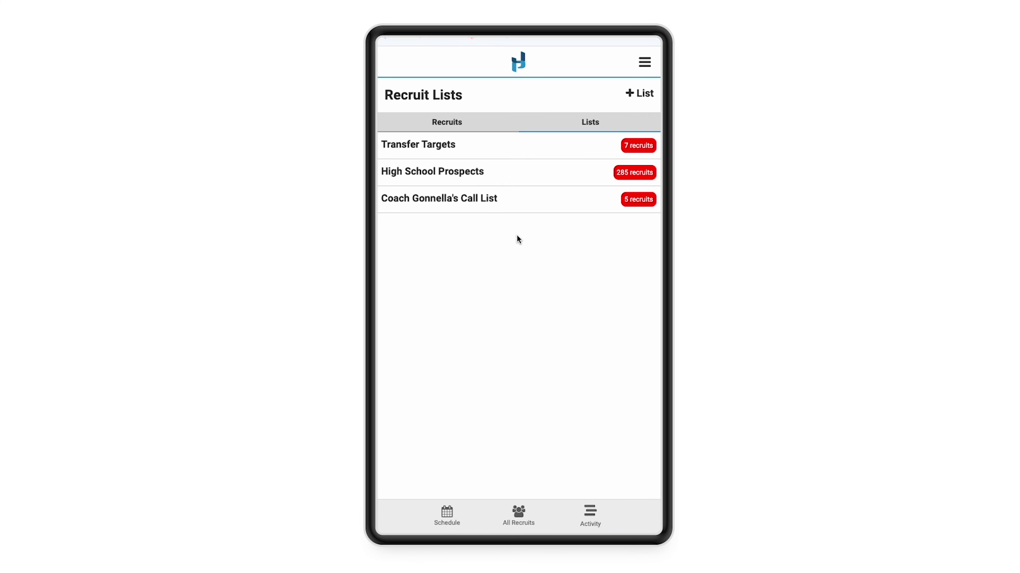
click(509, 203)
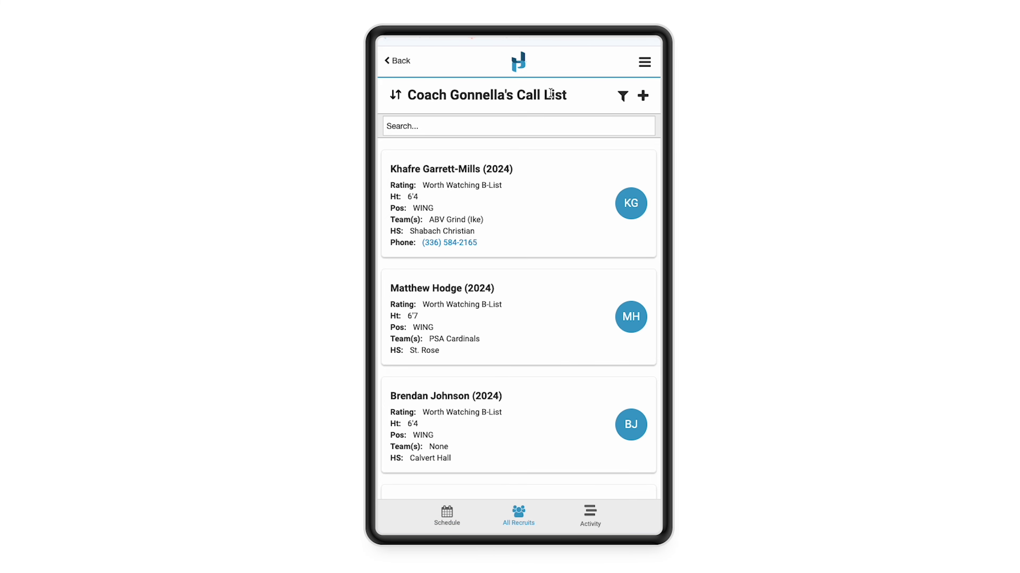
Leave the coach's call list and view the activity feed showing all recruit activity.
click(401, 62)
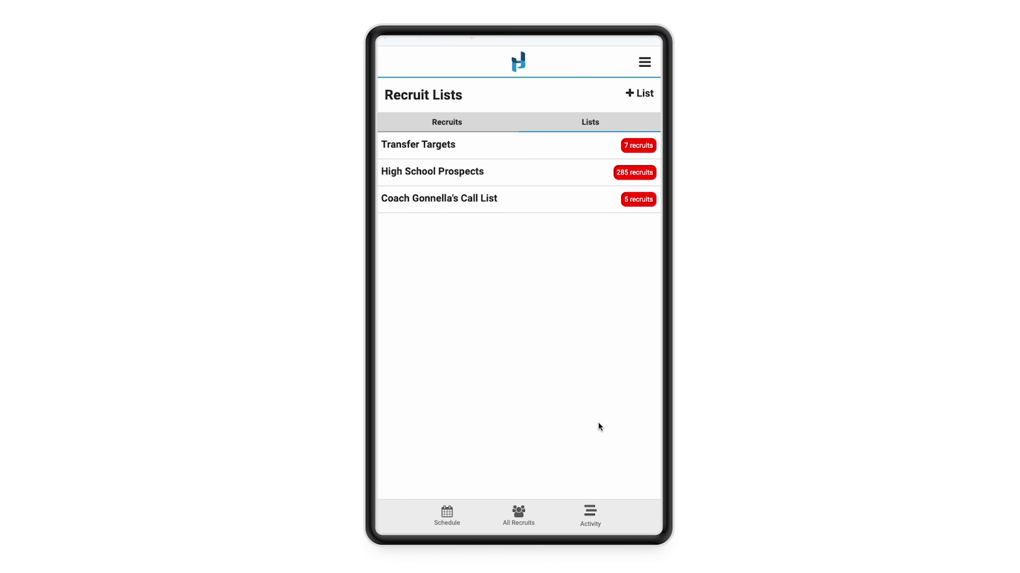
click(592, 515)
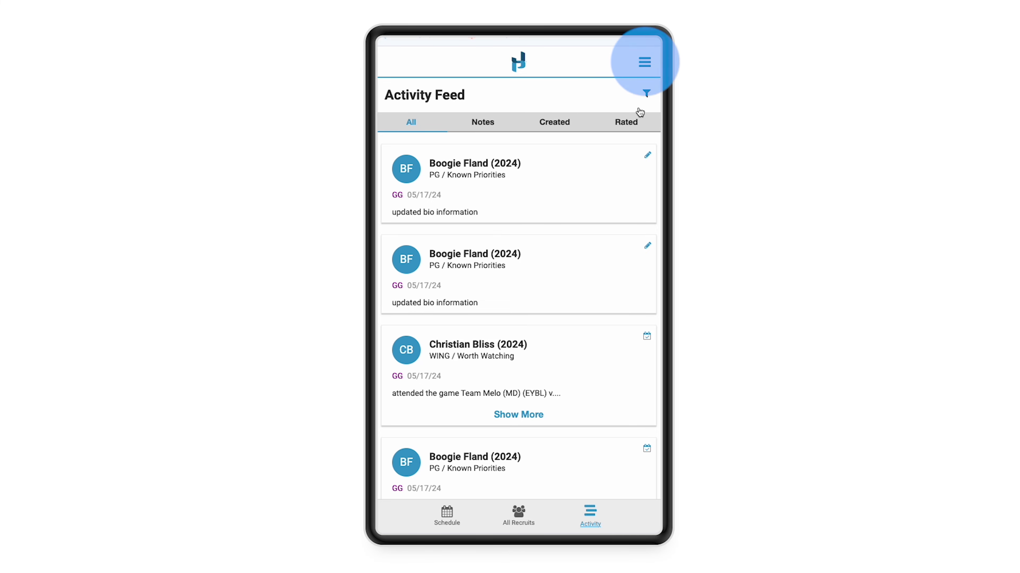
View the Help and Support ticket form, place the cursor in the issue details, and return to the activity feed without submitting.
click(643, 64)
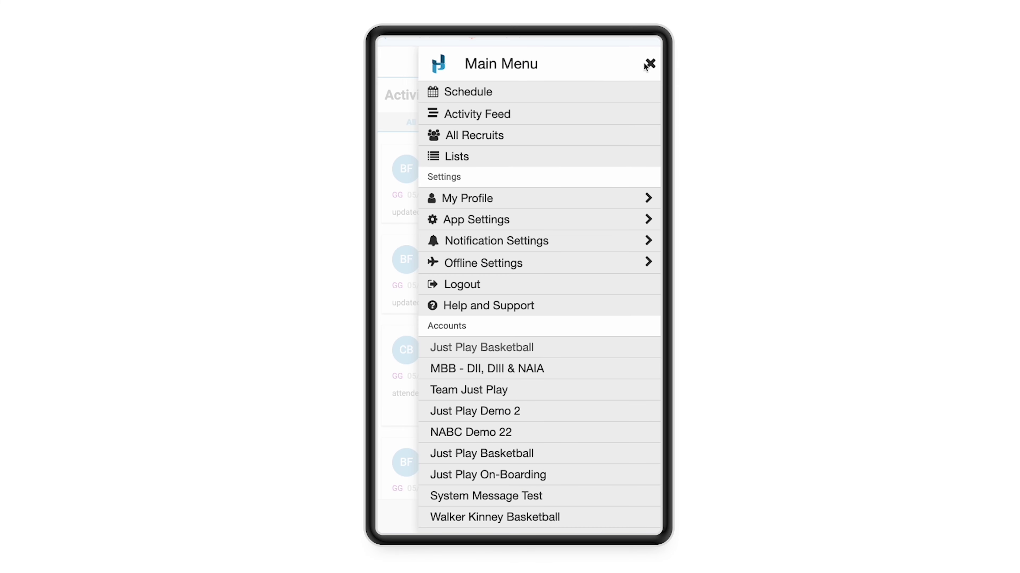
click(496, 309)
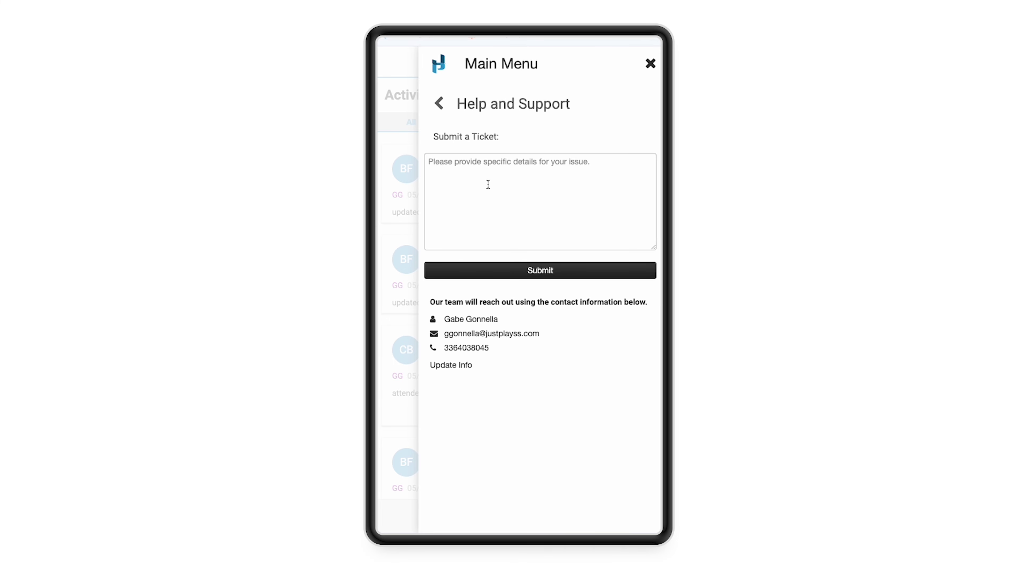
click(481, 168)
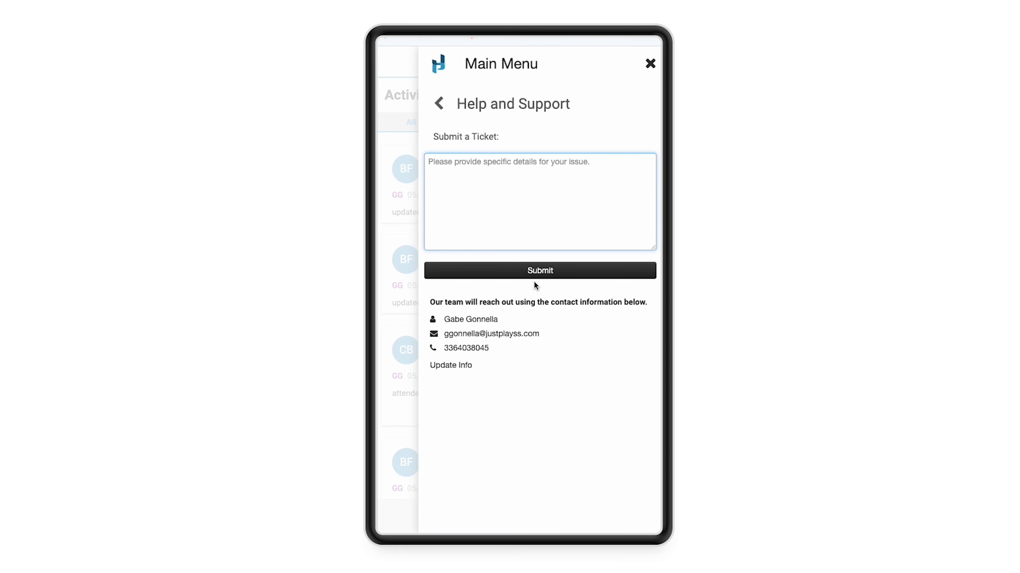
click(650, 64)
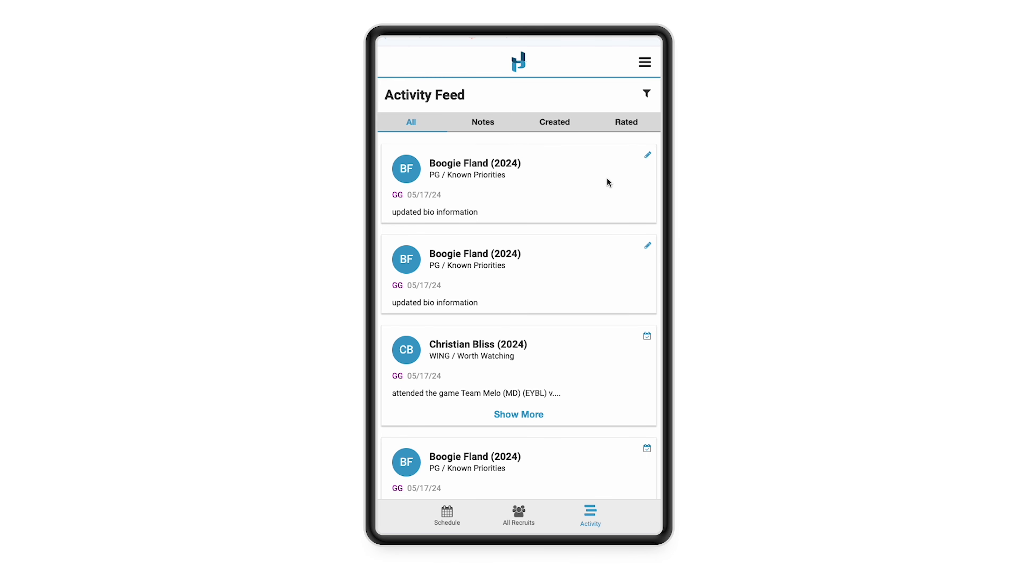